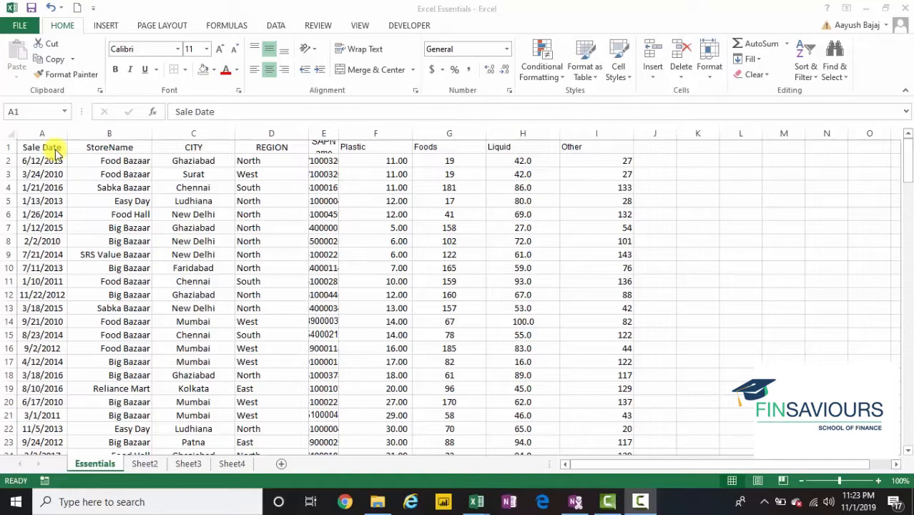
Step: Select the header cells from Sale Date to Other in row 1, then return to cell A1
left_click(55, 148)
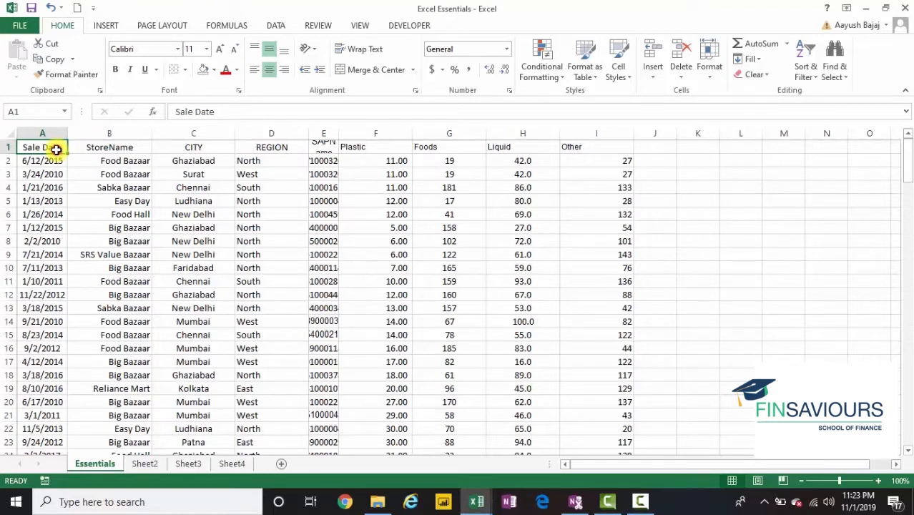
left_click_drag(63, 149, 591, 148)
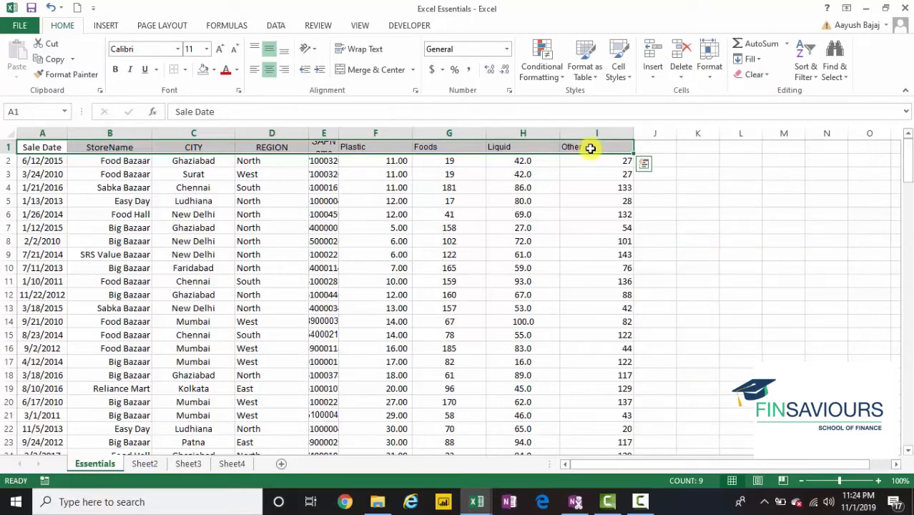
key("ctrl+Home")
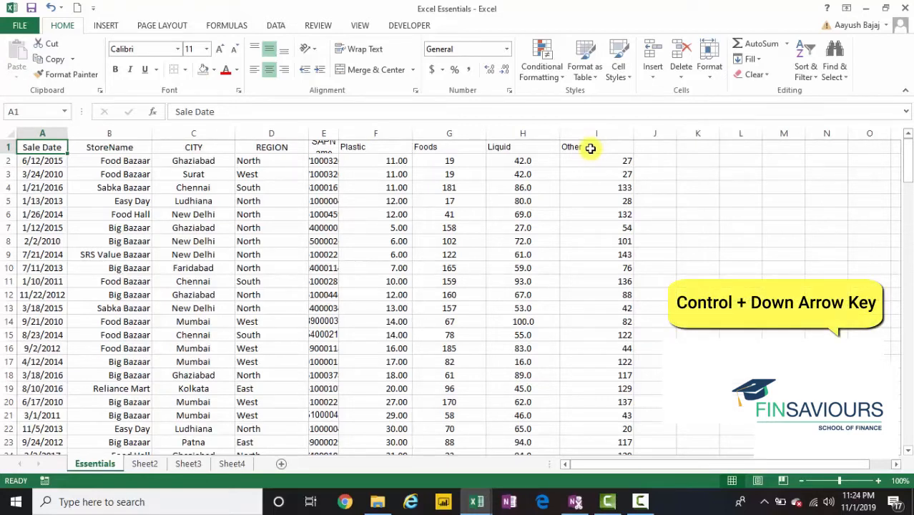
Step: Jump from A1 to the last filled row and back, then to the last filled column and back
key("ctrl+Down")
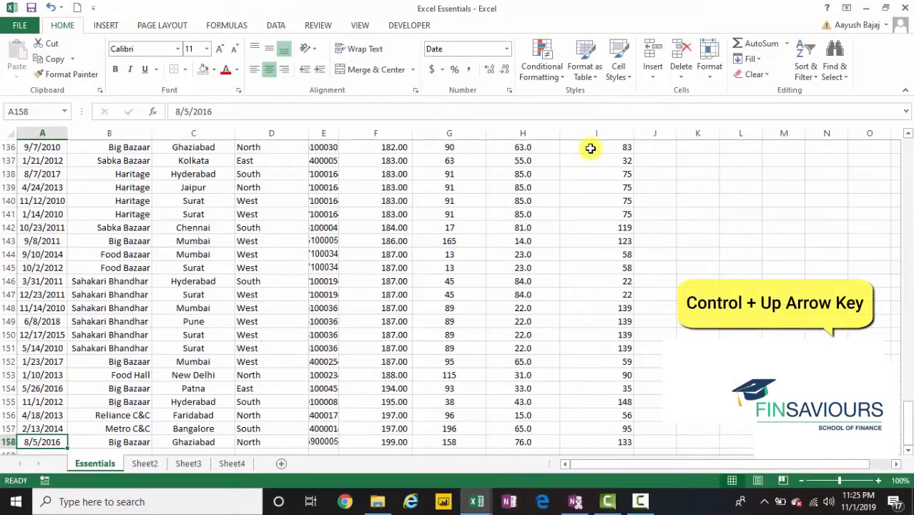
key("ctrl+Up")
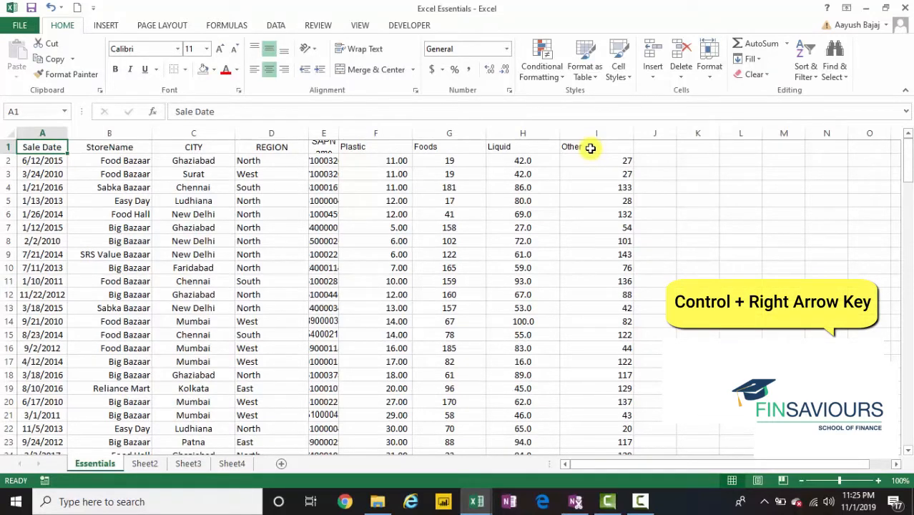
key("ctrl+Right")
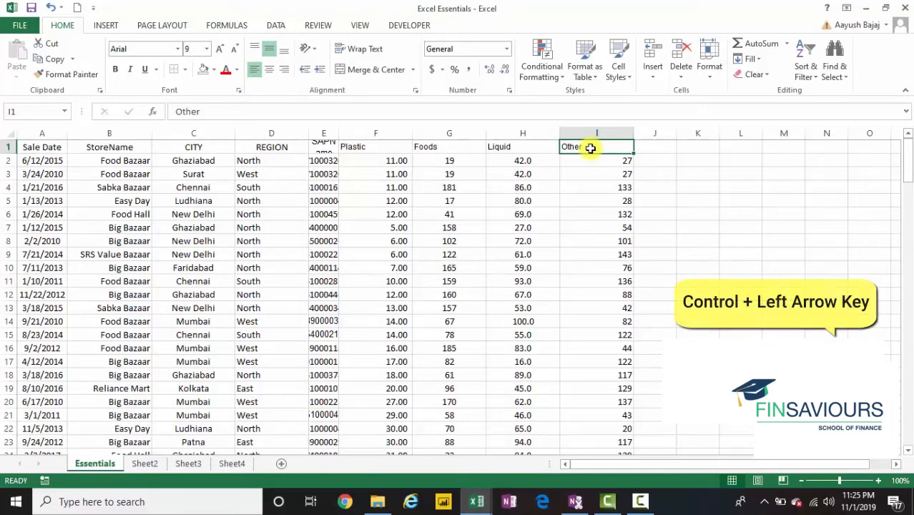
key("ctrl+Left")
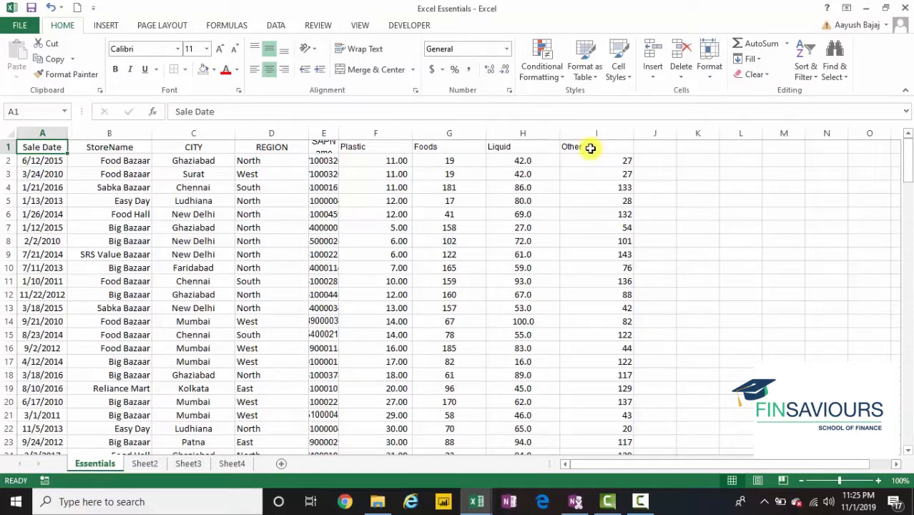
Step: Go around the corners of the data range, from A1 through A158, I158 and I1 back to A1
key("ctrl+Down")
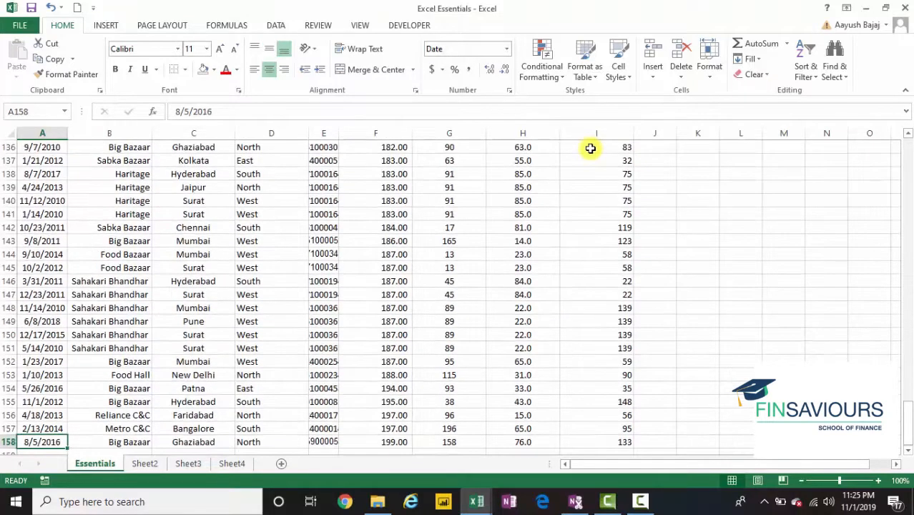
key("ctrl+Right")
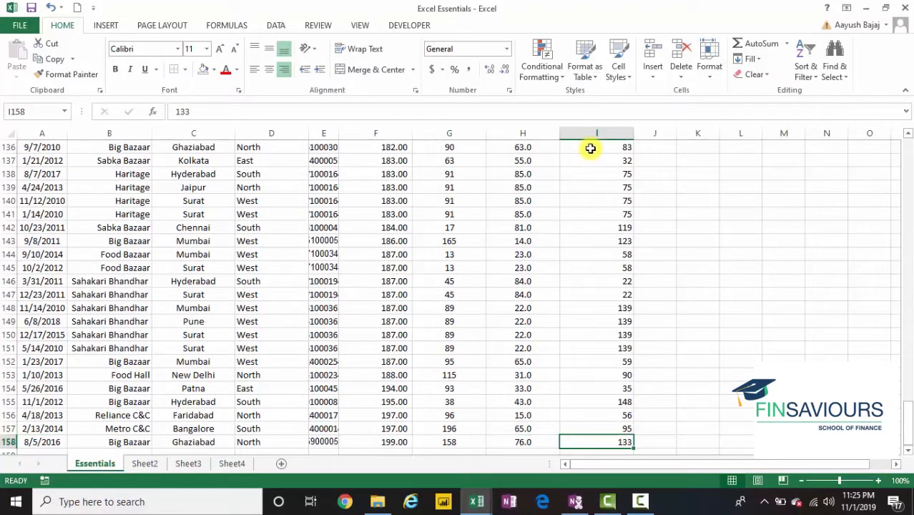
key("ctrl+Up")
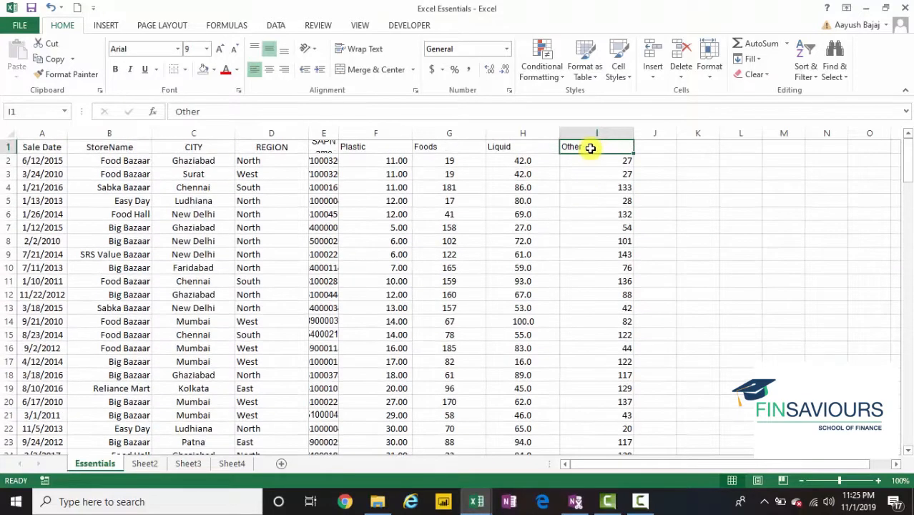
key("ctrl+Left")
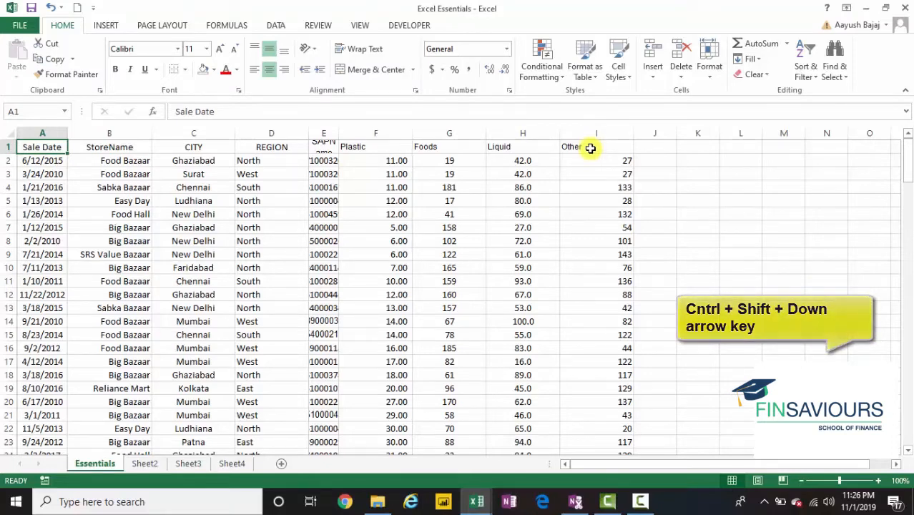
Step: Select the Sale Date column down to row 158, then select headers A1 to I1 instead and reduce the selection to A1
key("ctrl+shift+Down")
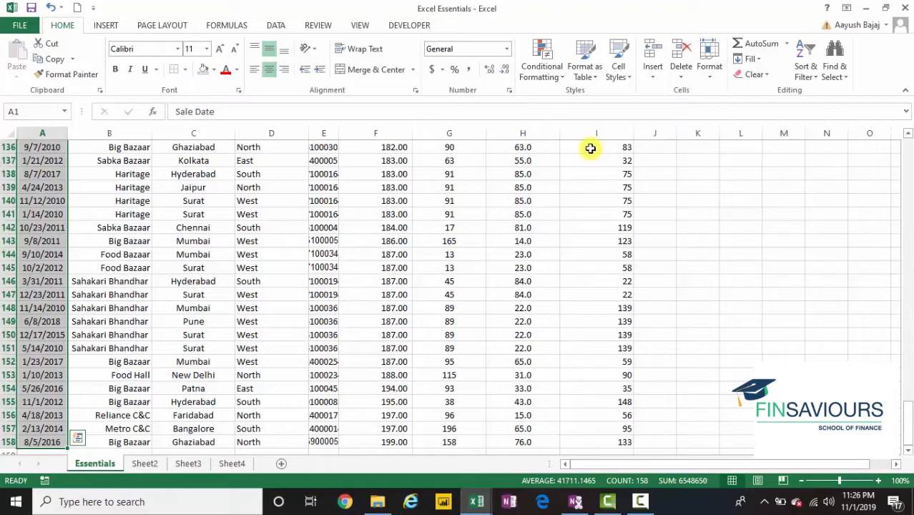
key("ctrl+Home")
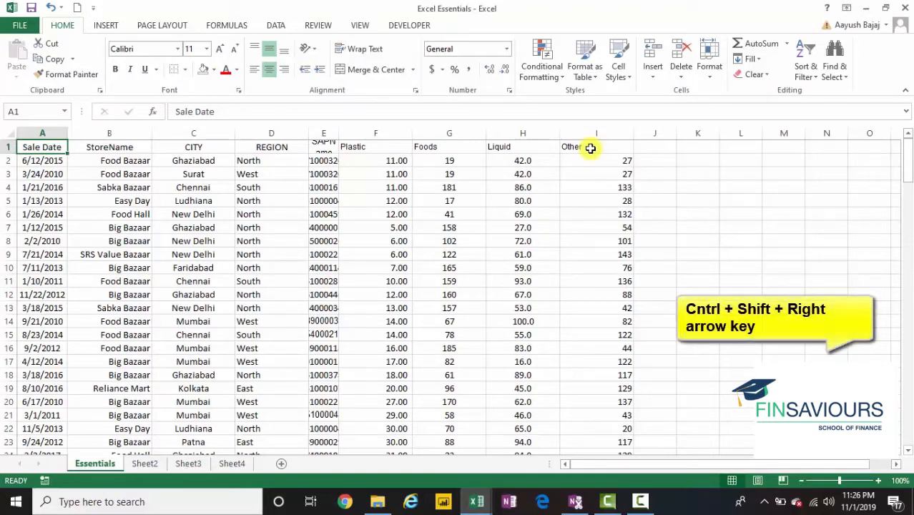
key("ctrl+shift+Right")
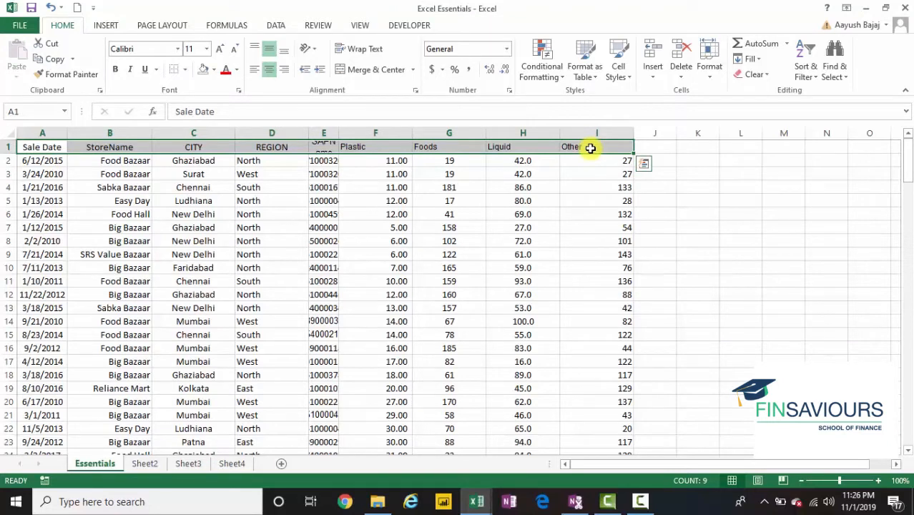
key("ctrl+shift+Left")
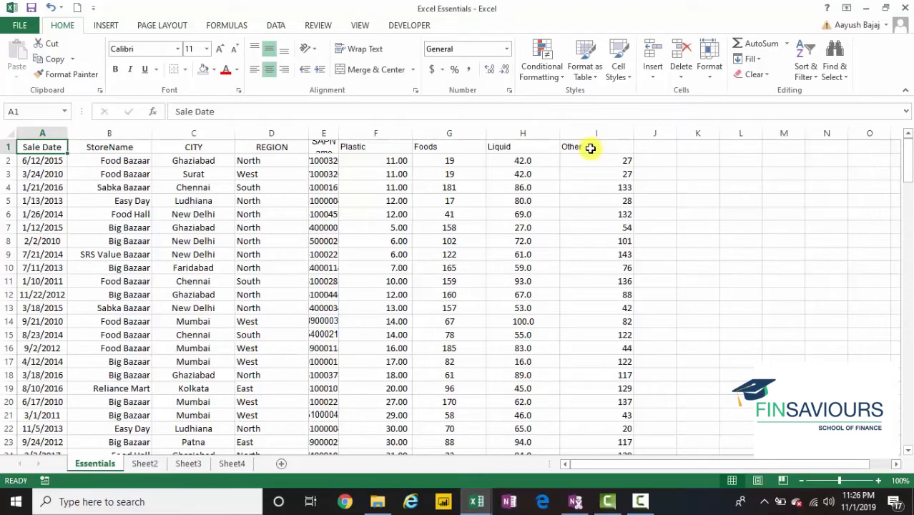
Step: Select the whole data range A1:I158, then return to cell A1
key("ctrl+shift+Down")
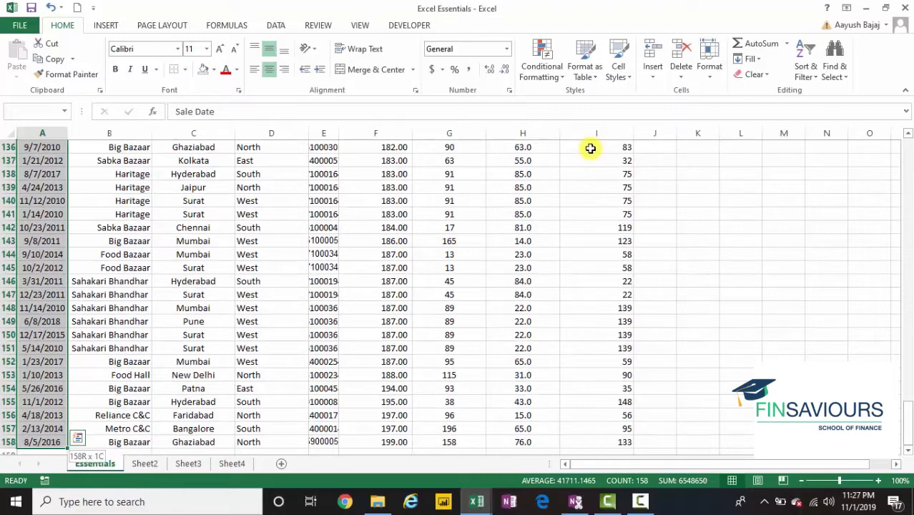
key("ctrl+shift+Right")
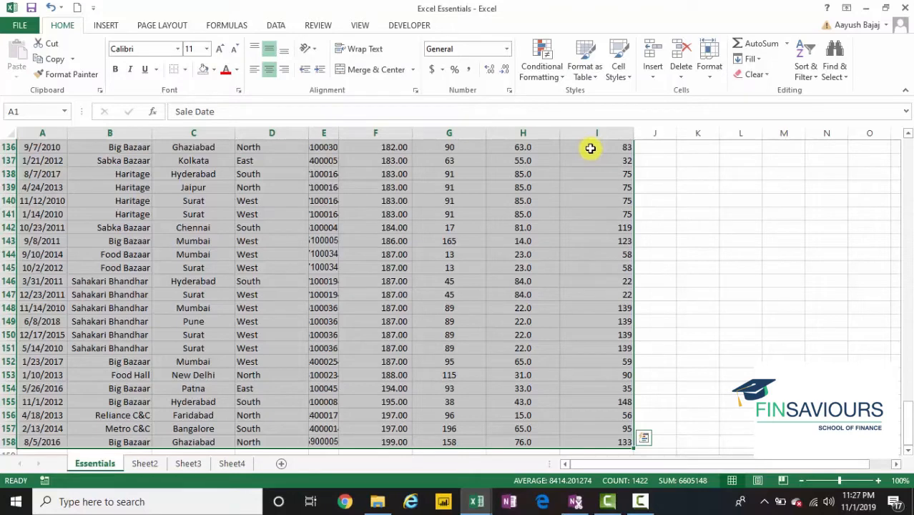
key("ctrl+Home")
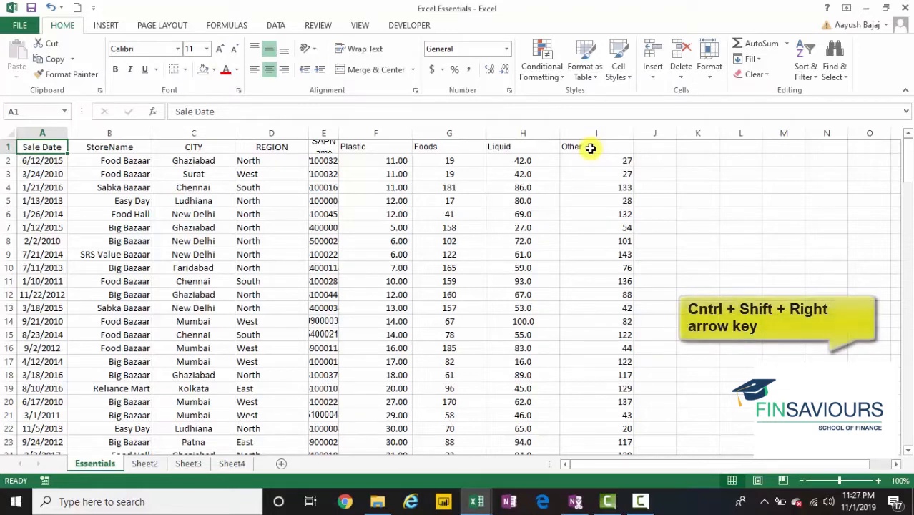
Step: Make the header cells A1 to I1 bold
key("ctrl+shift+Right")
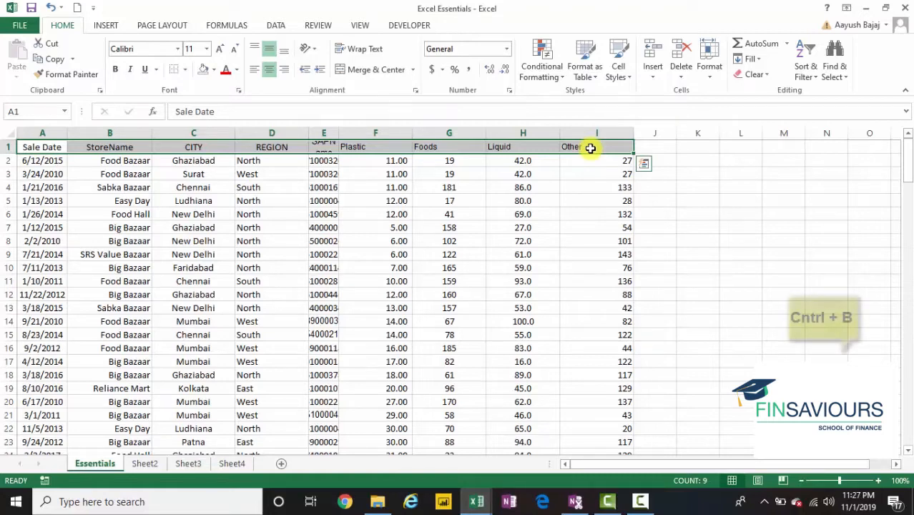
key("ctrl+b")
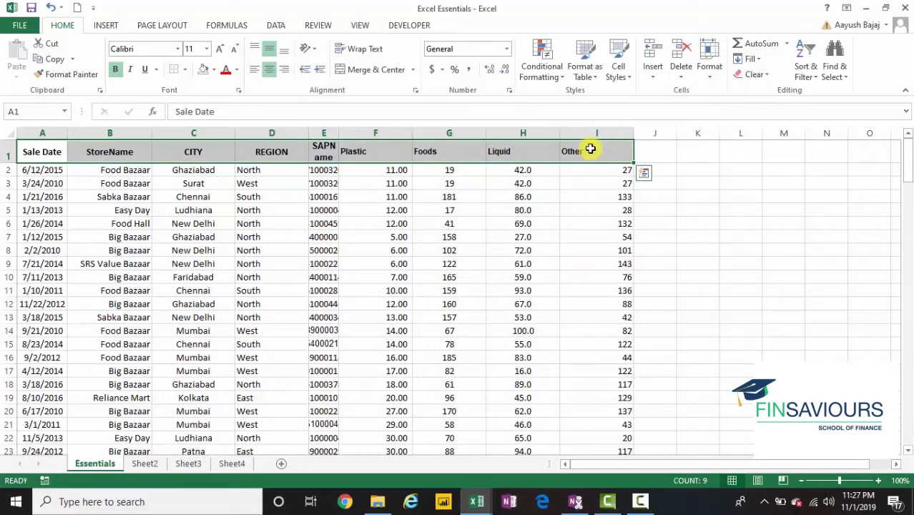
key("Left")
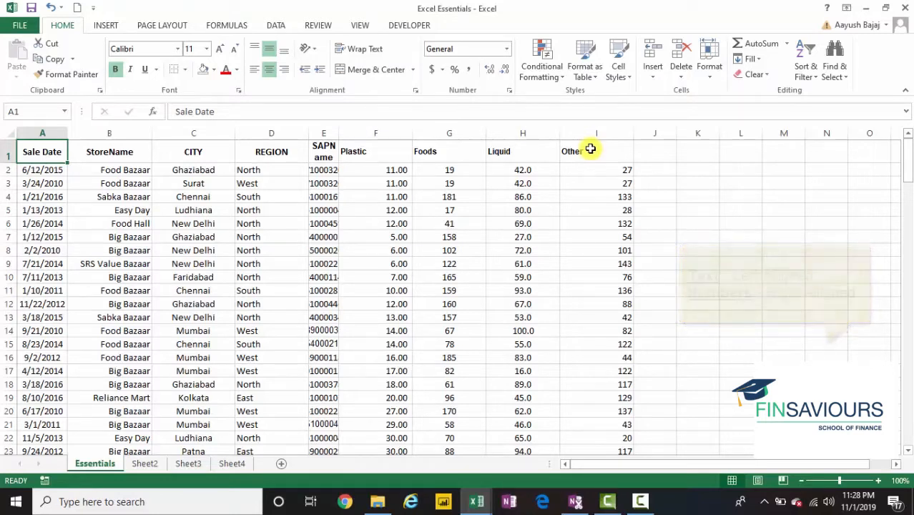
Step: Extend a selection from the StoreName header across CITY and REGION, then shrink it back to StoreName
key("Right")
key("Down")
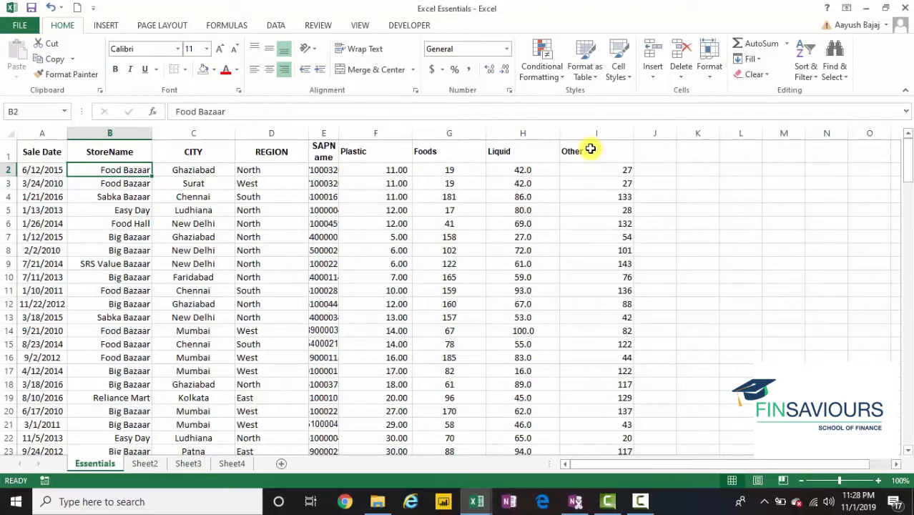
key("Up")
key("shift+Right")
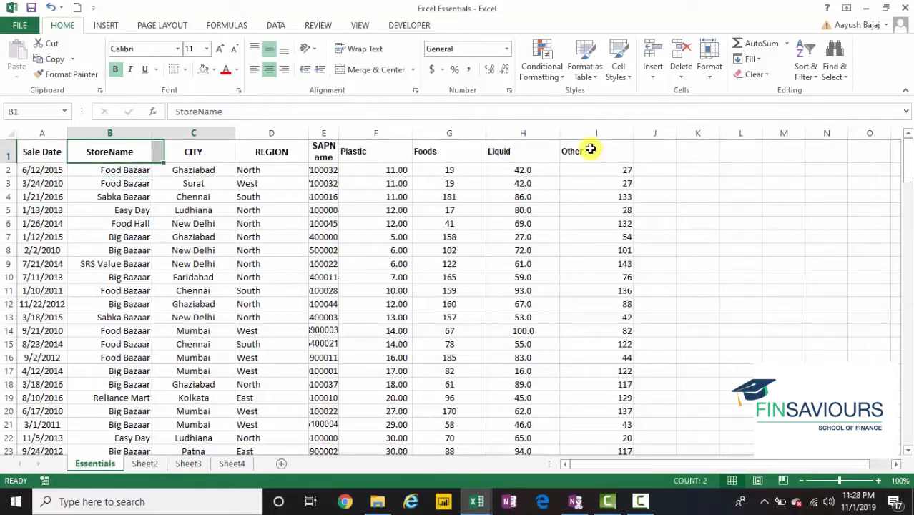
key("shift+Right")
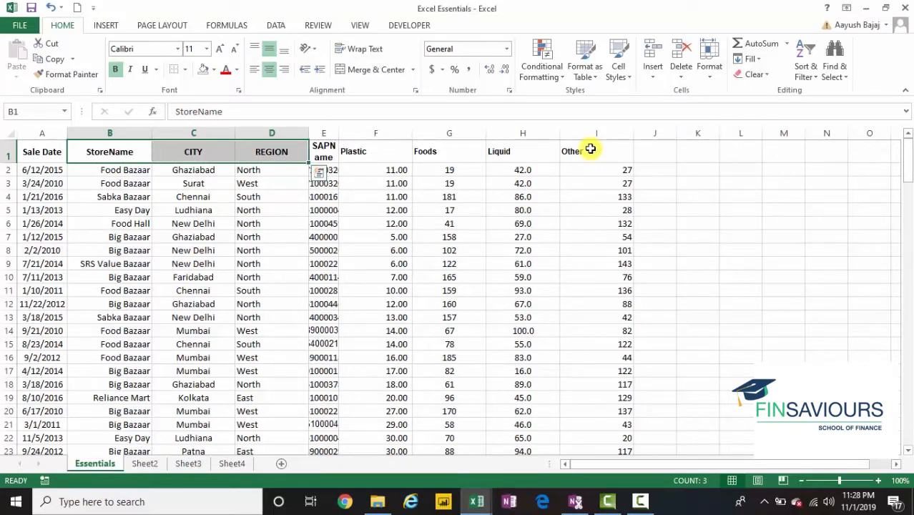
key("shift+Left")
key("shift+Left")
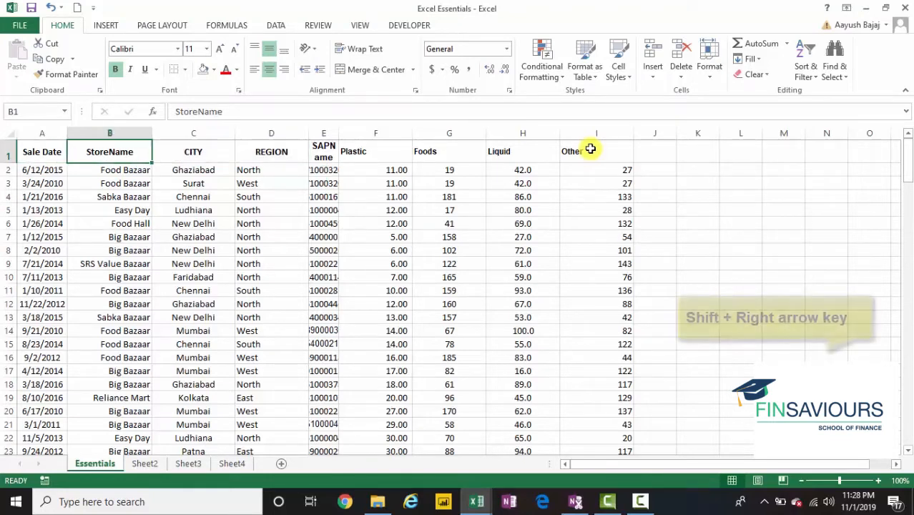
Step: Left-align the StoreName, CITY and REGION columns from the headers down to row 158
key("shift+Right")
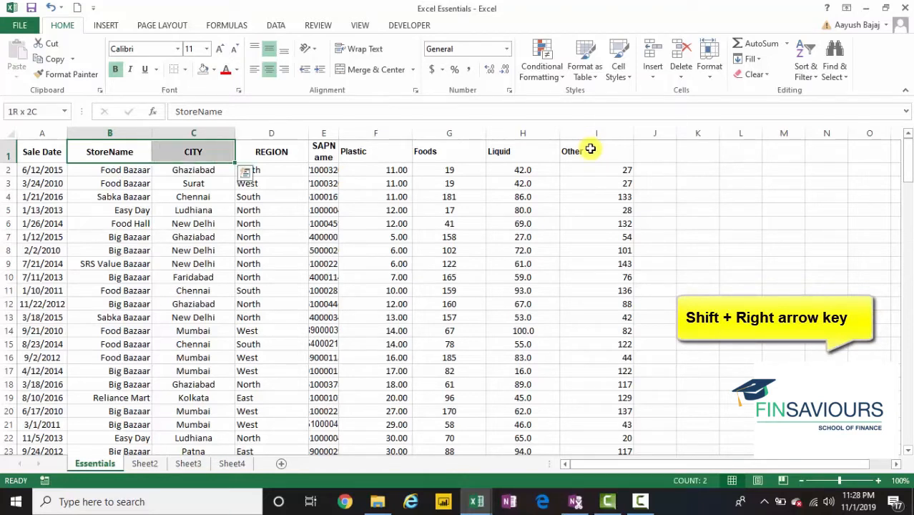
key("shift+Right")
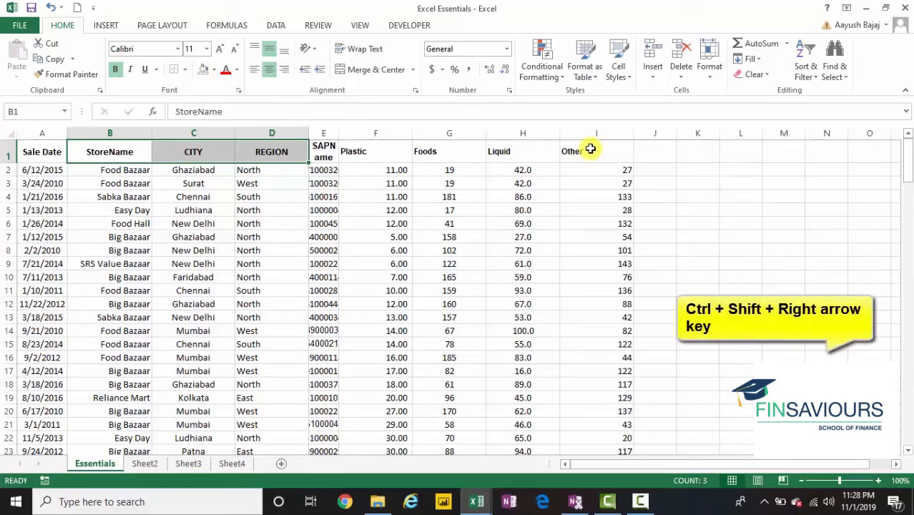
key("ctrl+shift+Down")
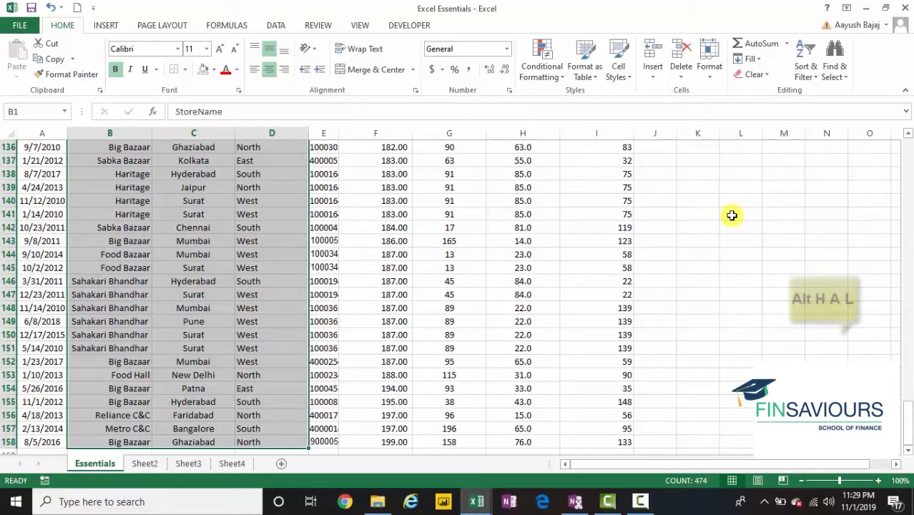
key("alt")
key("h")
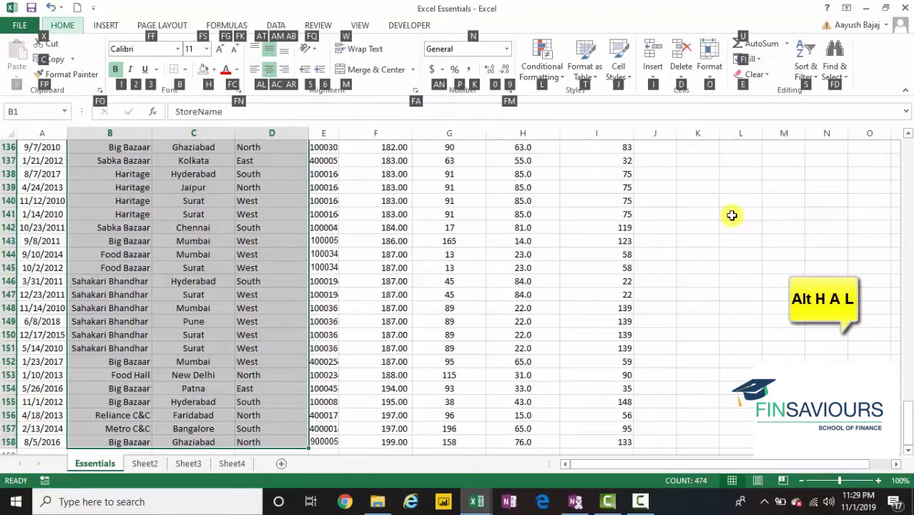
key("a")
key("l")
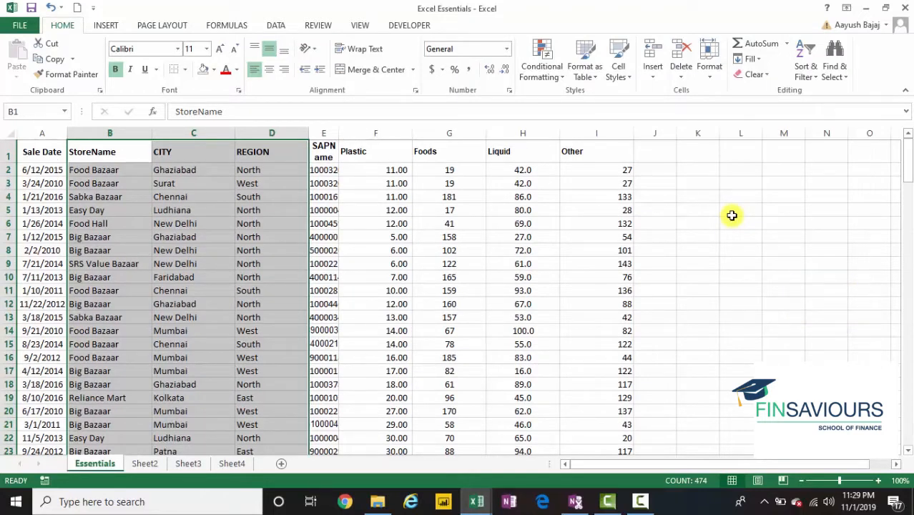
key("Left")
key("Right")
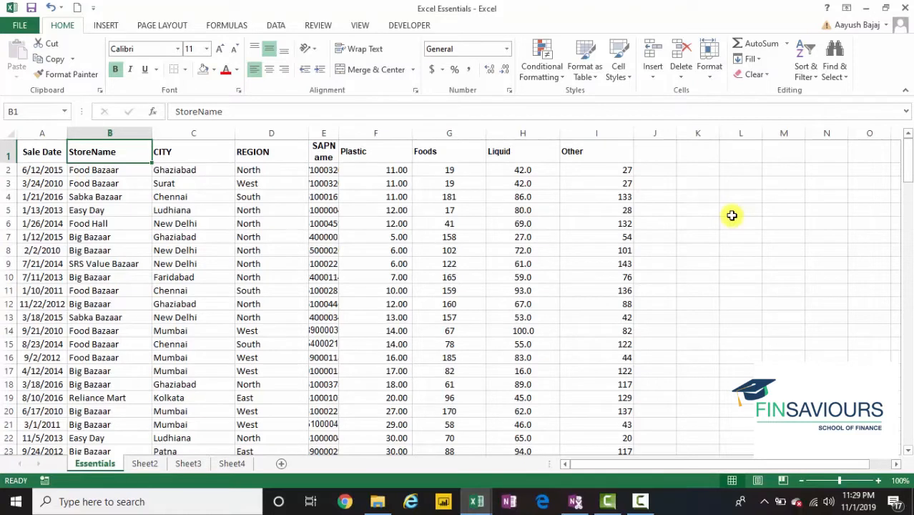
Step: Right-align the Plastic, Foods, Liquid and Other columns from the headers down to row 158, then return to cell A1
key("Right")
key("Right")
key("Right")
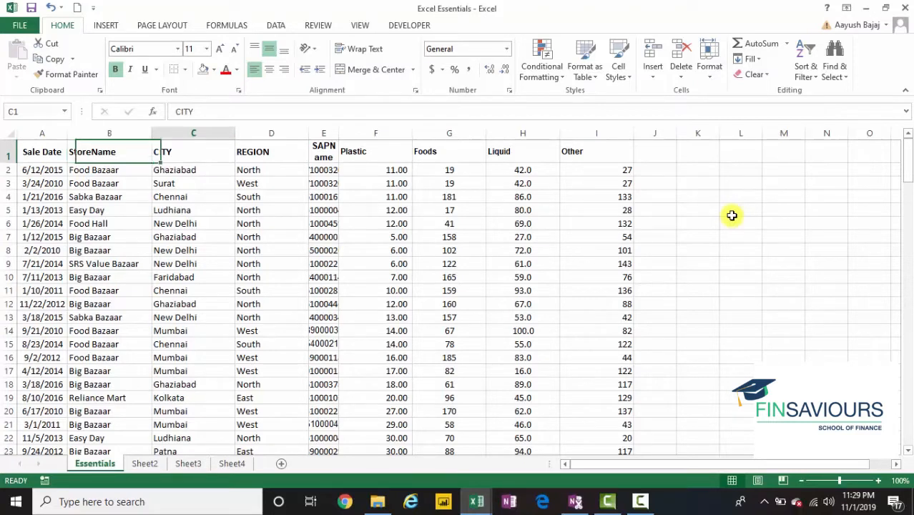
key("Right")
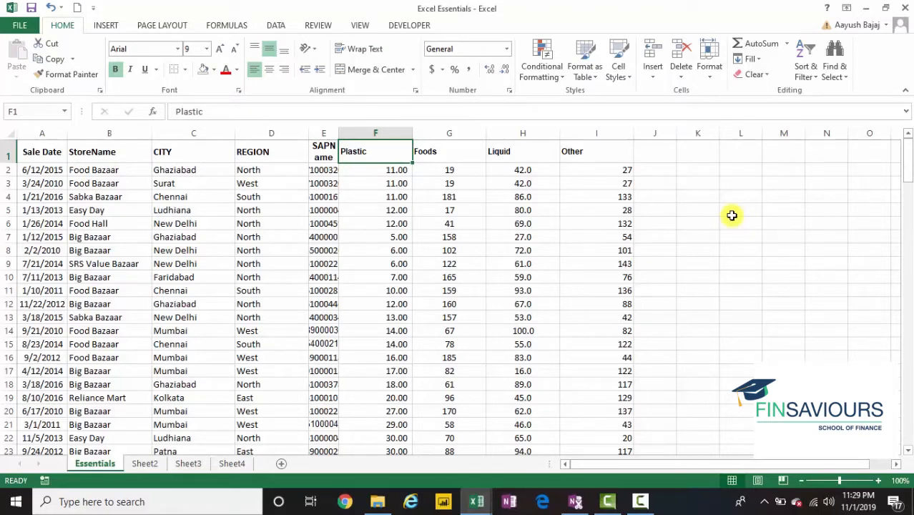
key("shift+Right")
key("shift+Right")
key("shift+Right")
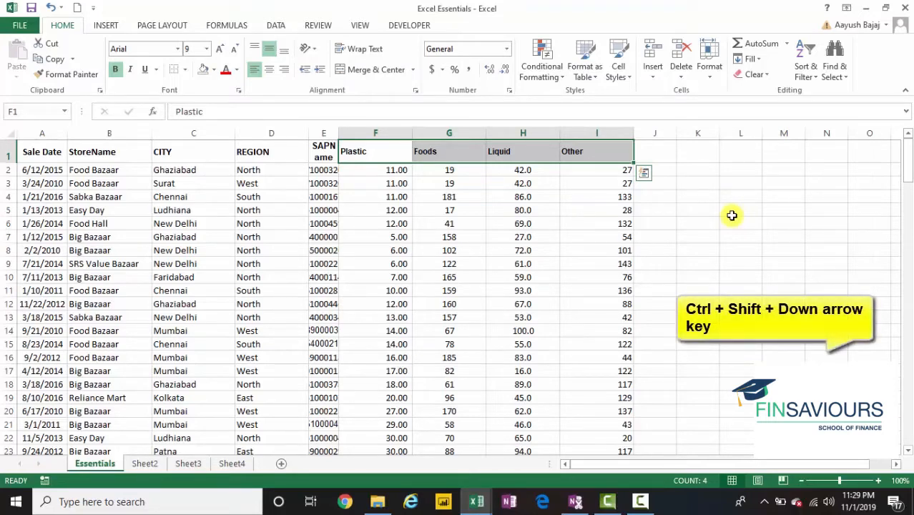
key("ctrl+shift+Down")
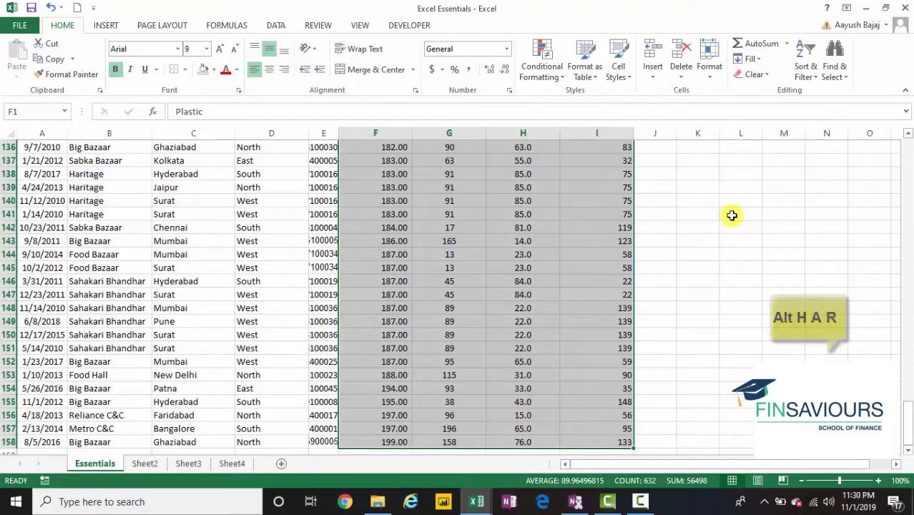
key("alt")
key("h")
key("a")
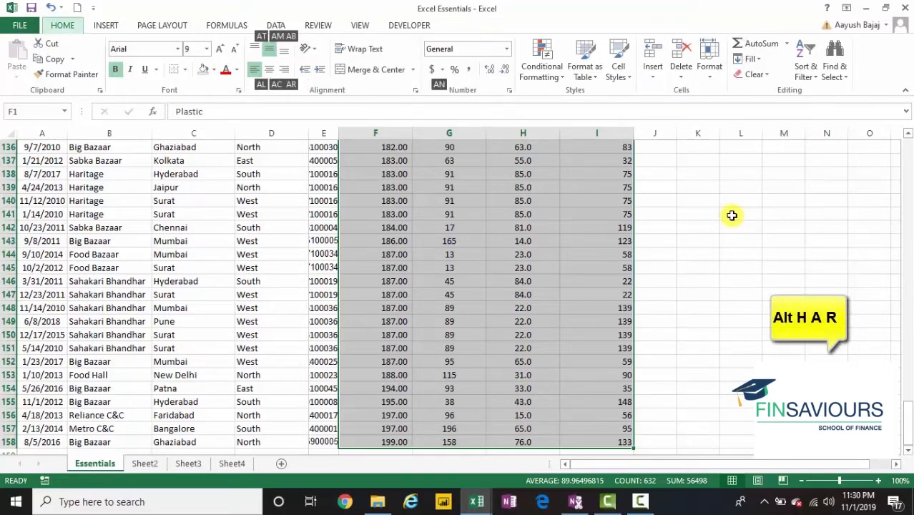
key("r")
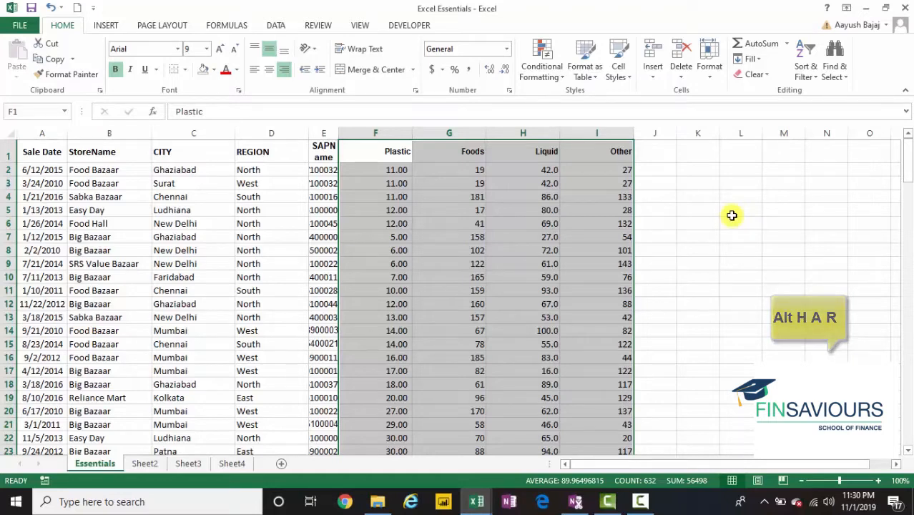
key("Left")
key("Left")
key("Left")
key("Left")
key("Left")
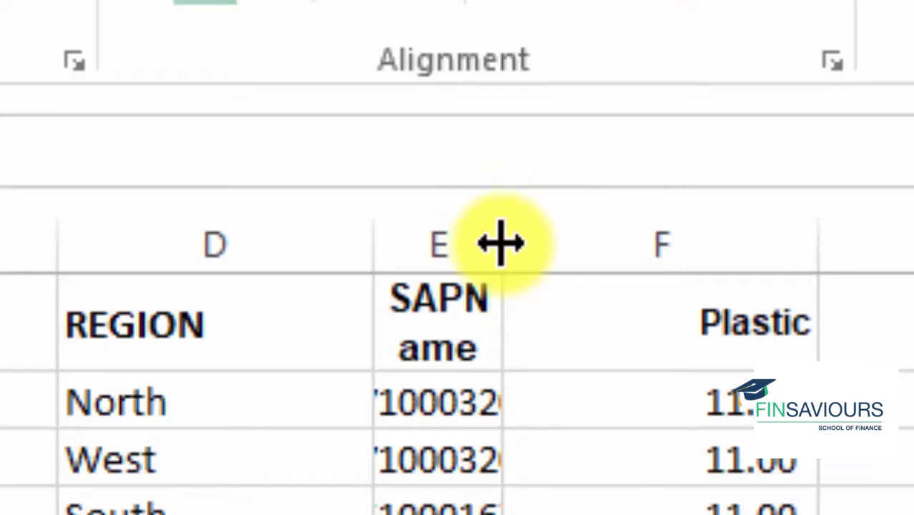
Step: Auto-fit the SAPName column's width and undo it, then widen the column by hand and narrow it back
double_click(498, 243)
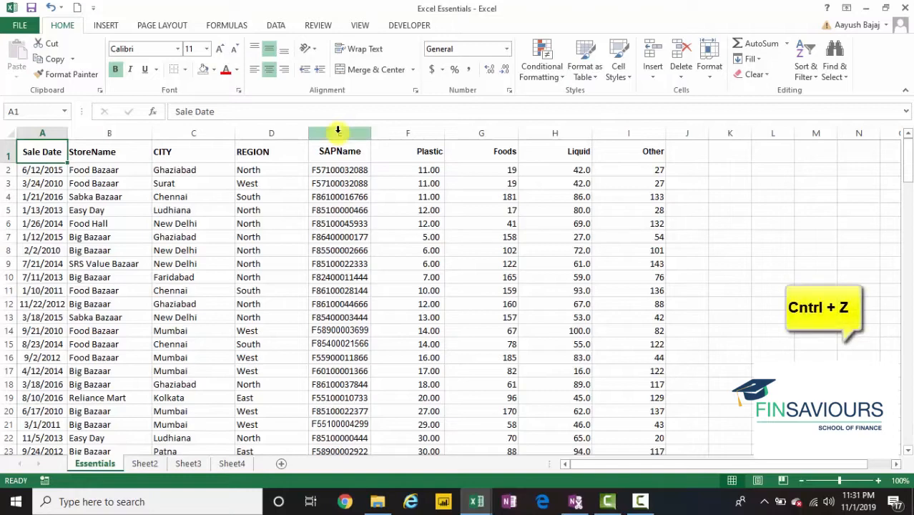
key("ctrl+z")
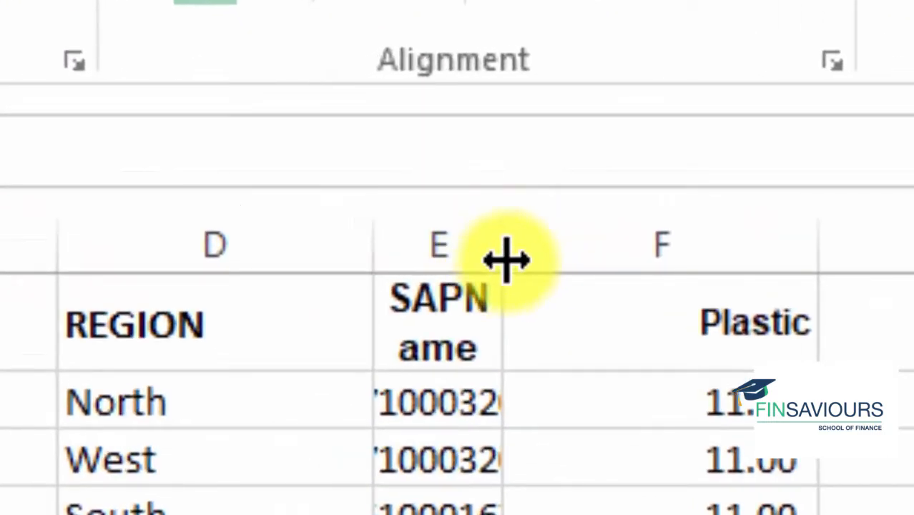
left_click_drag(506, 260, 657, 264)
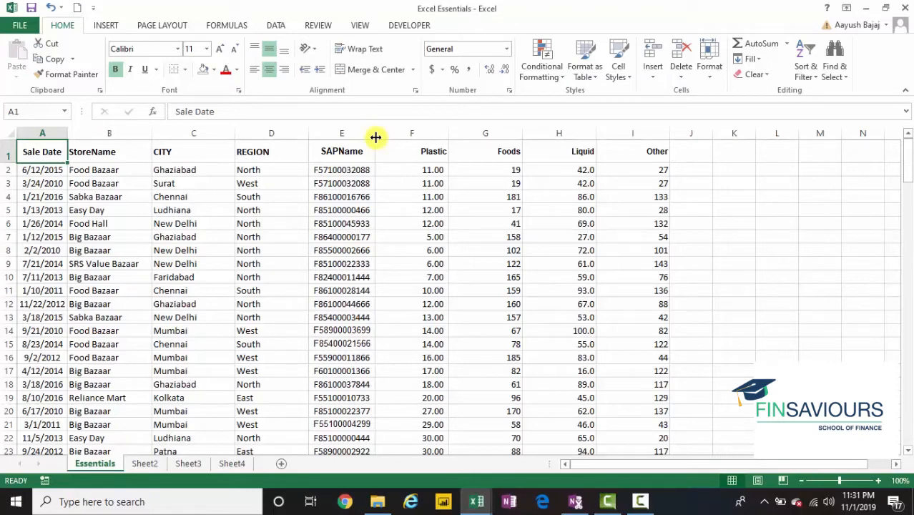
left_click_drag(375, 137, 338, 138)
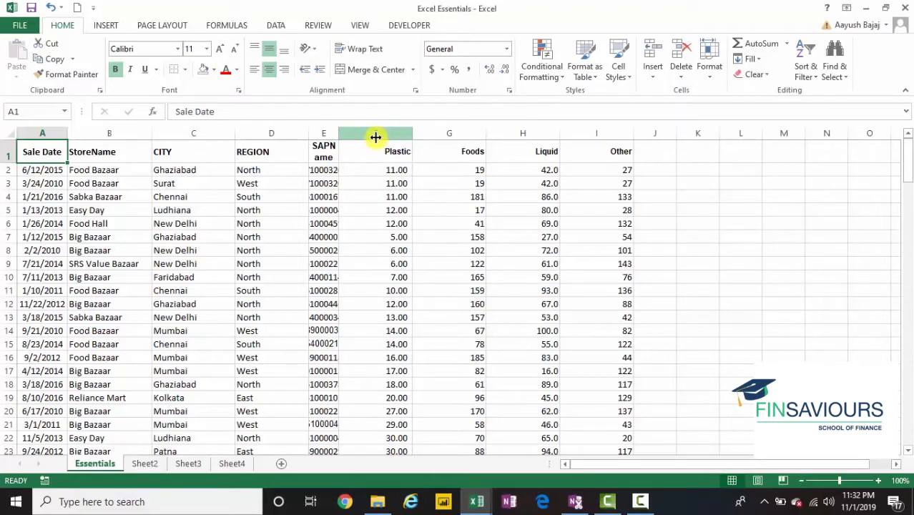
Step: Auto-fit the column width to the SAPName entries in E1:E158, then return to cell A1
key("Right")
key("Right")
key("Right")
key("Right")
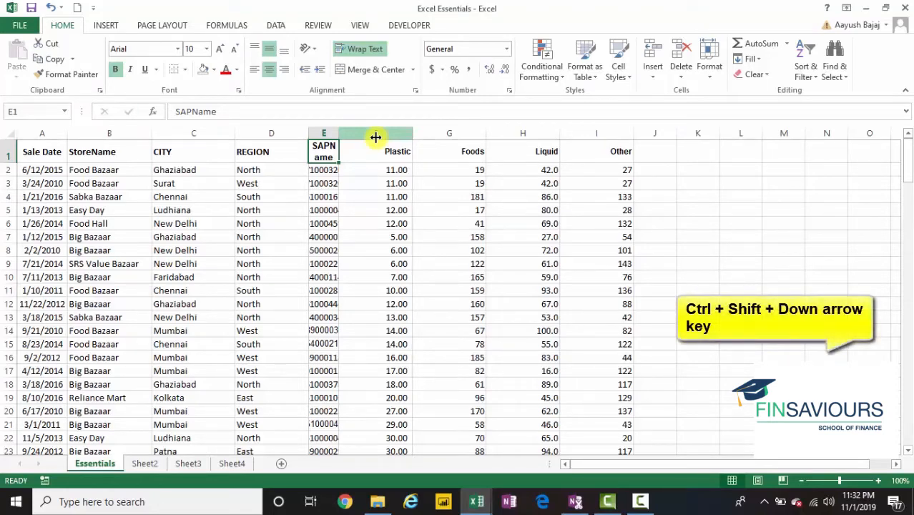
key("ctrl+shift+Down")
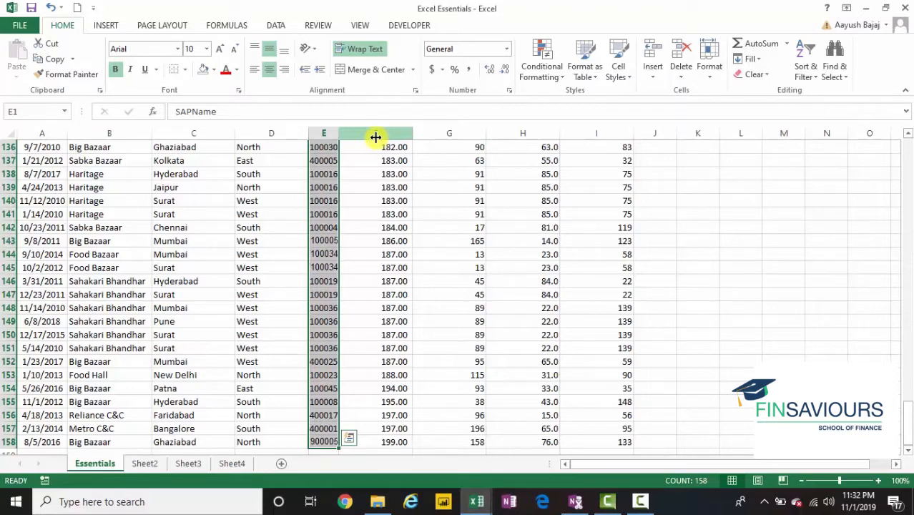
key("alt")
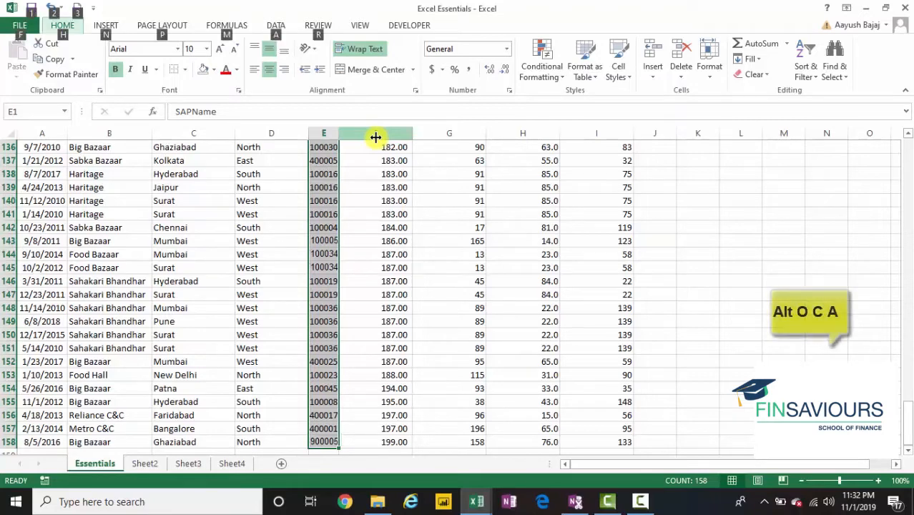
key("o")
key("c")
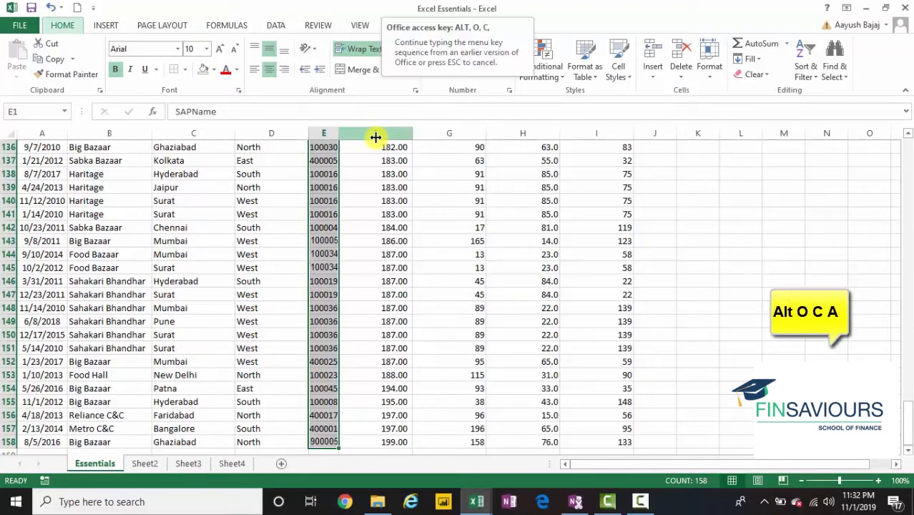
key("a")
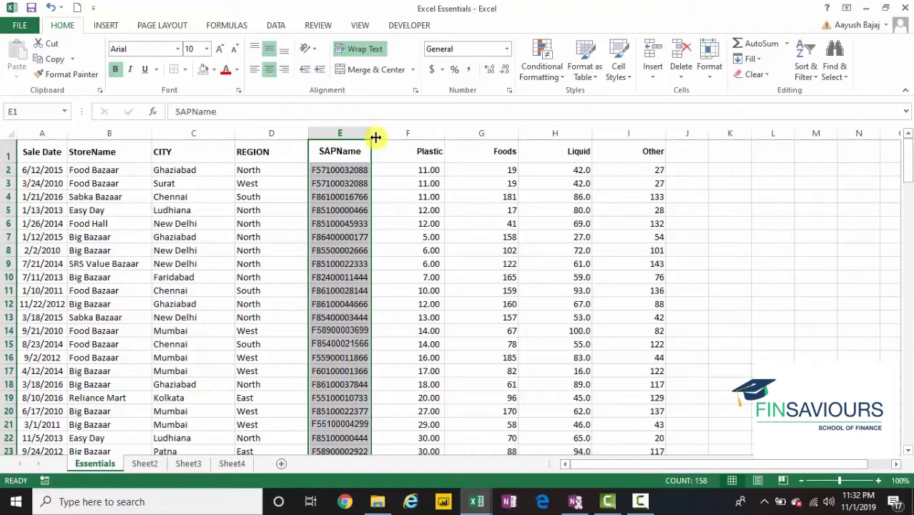
key("ctrl+Home")
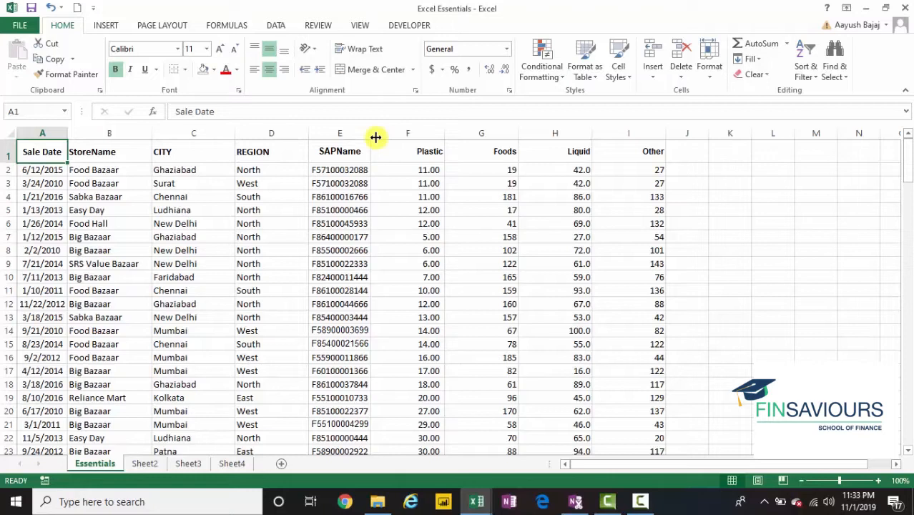
Step: Select the first data row's values from Plastic to Other, F2:I2
key("Right")
key("Right")
key("Right")
key("Right")
key("Right")
key("Down")
key("shift+Right")
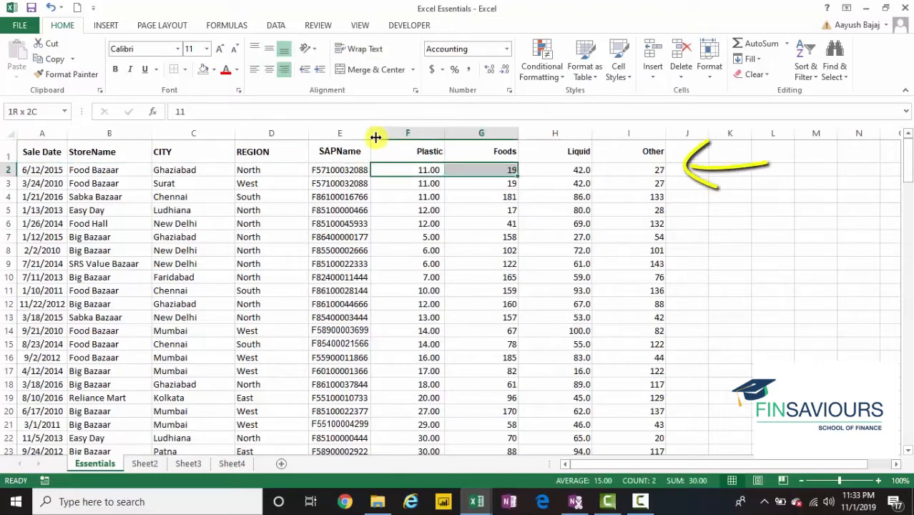
key("shift+Right")
key("shift+Right")
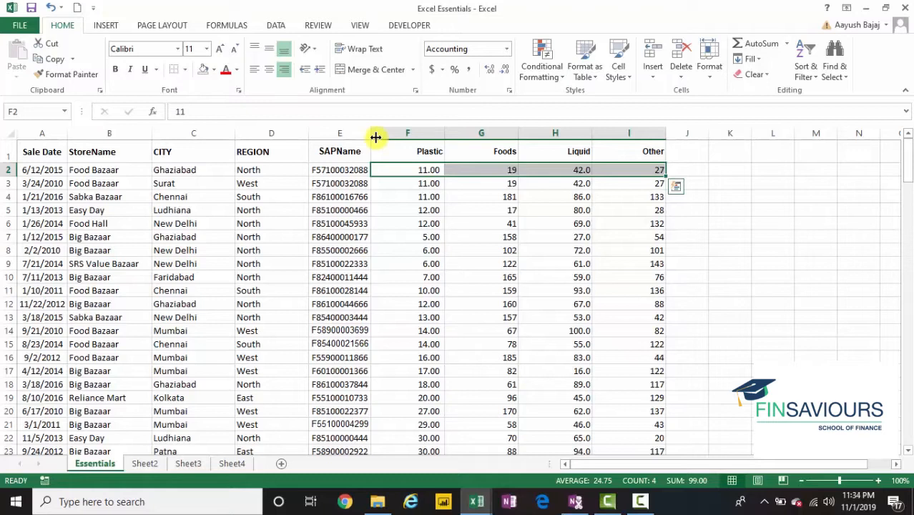
Step: Shrink the row 2 selection back to the Plastic value, then extend it again through Other
key("shift+Left")
key("shift+Left")
key("shift+Left")
key("shift+Right")
key("shift+Right")
key("shift+Right")
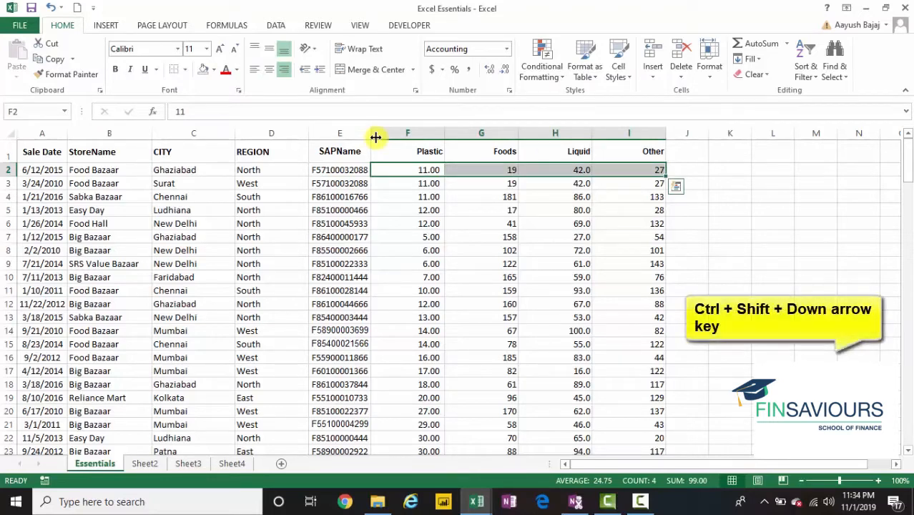
Step: Extend the selection down to row 158 and apply Comma Style to F2:I158, undoing it once and reapplying it
key("ctrl+shift+Down")
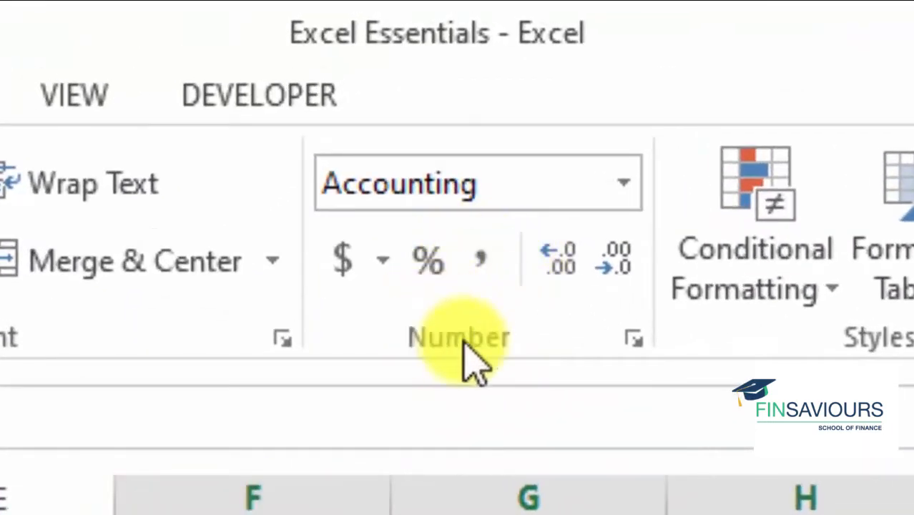
left_click(483, 256)
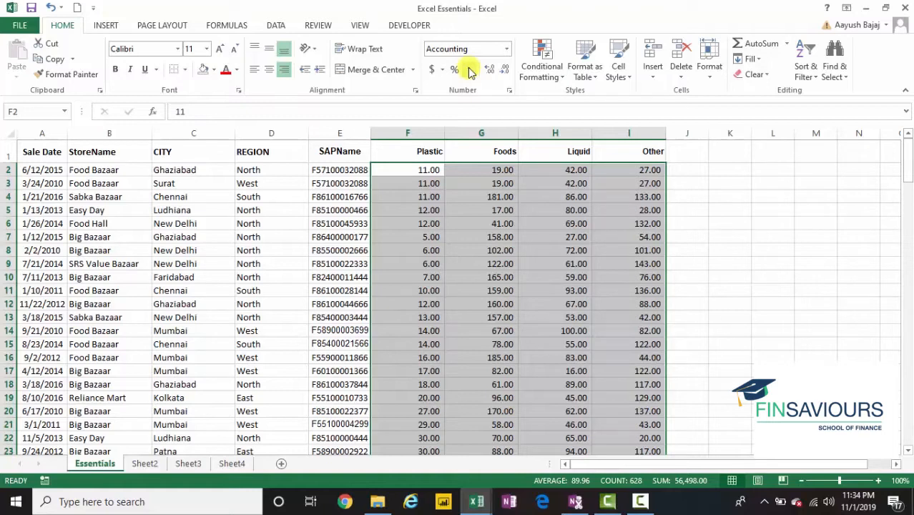
key("ctrl+z")
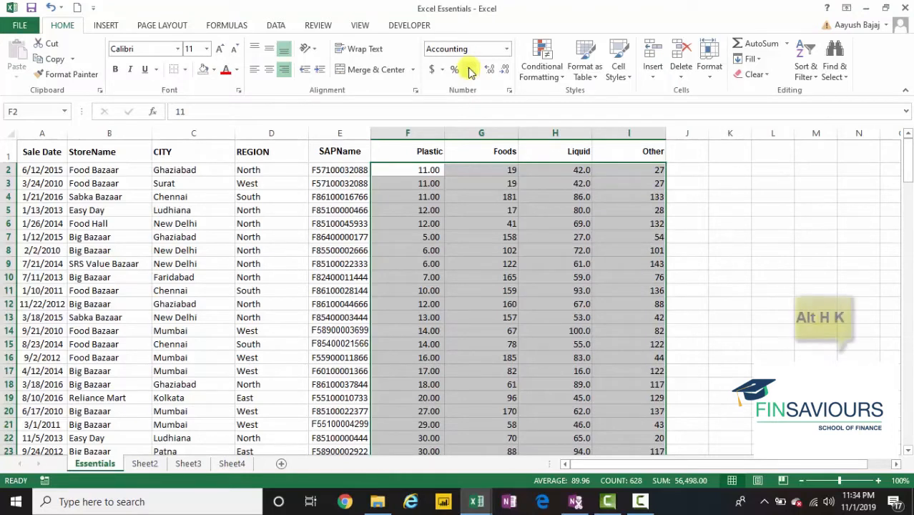
key("alt")
key("h")
key("k")
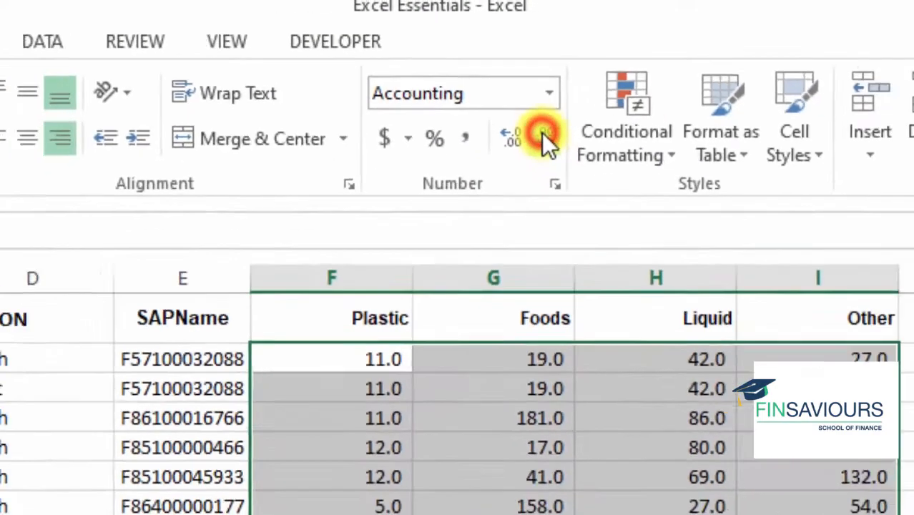
Step: Reduce the selected numbers to no decimal places, then bring them back to two decimal places
left_click(612, 250)
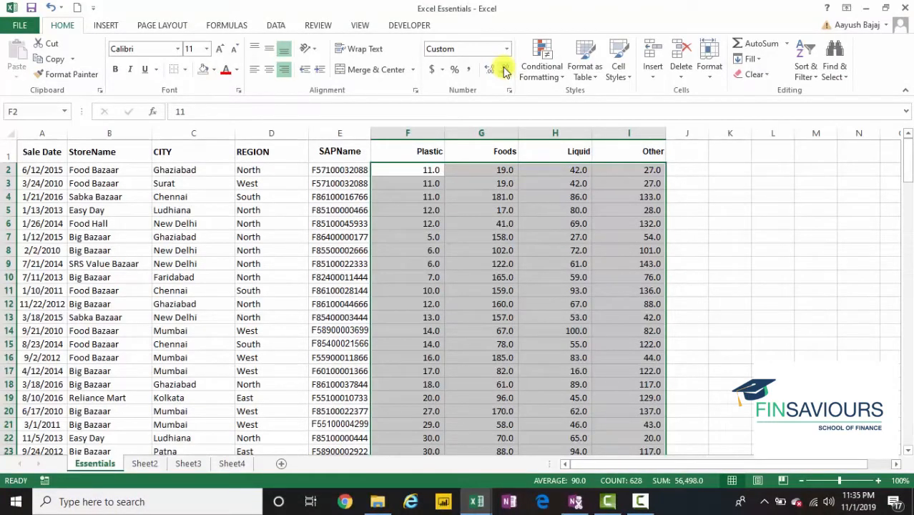
left_click(504, 70)
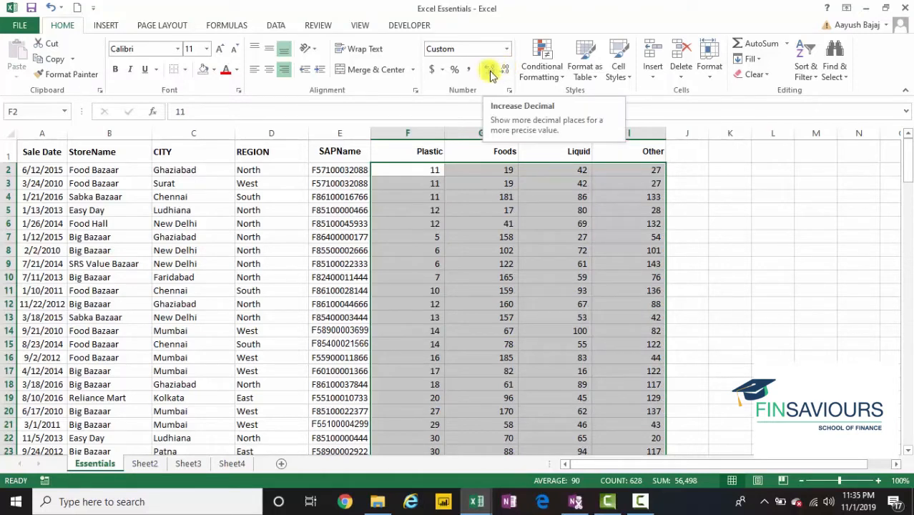
left_click(491, 74)
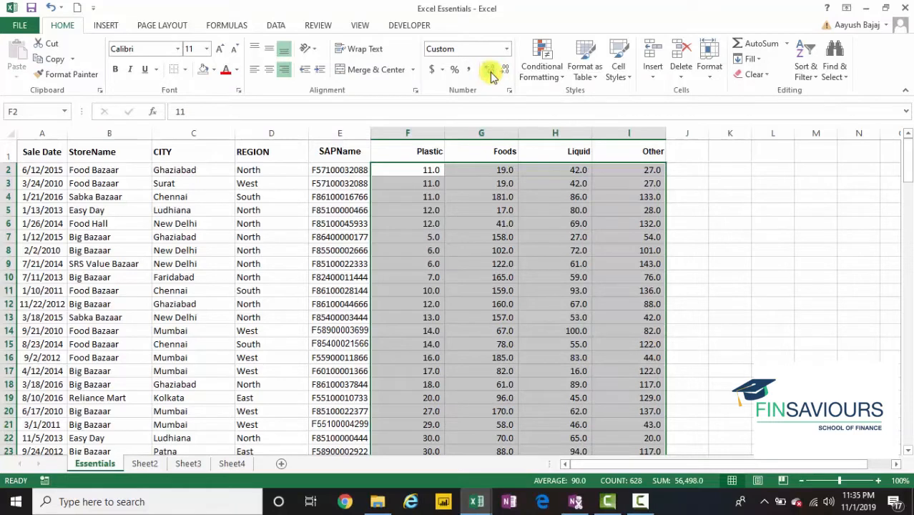
left_click(491, 74)
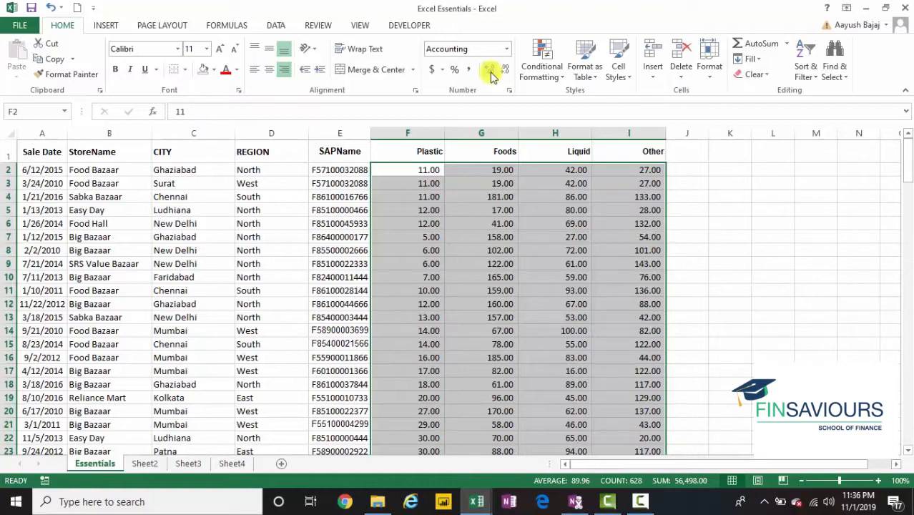
Step: Decrease the decimals of the Plastic, Foods, Liquid and Other values twice, down to whole numbers
key("alt")
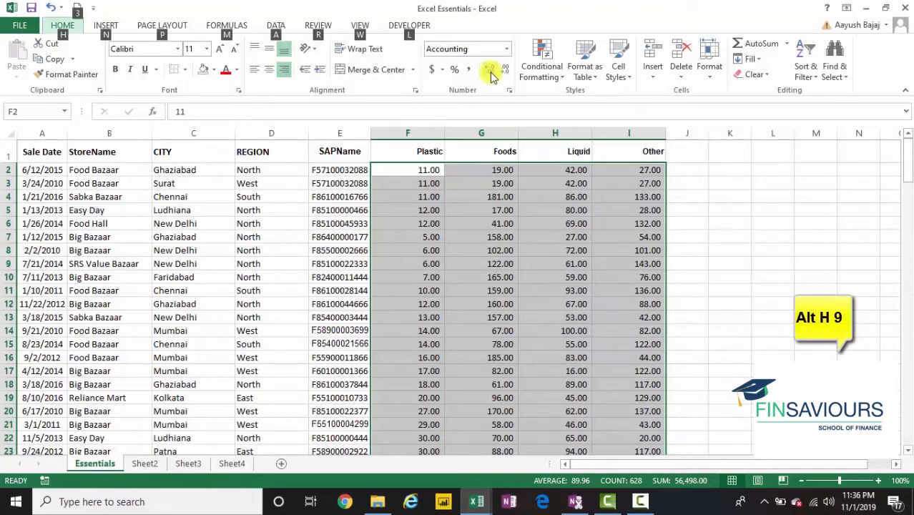
key("h")
key("9")
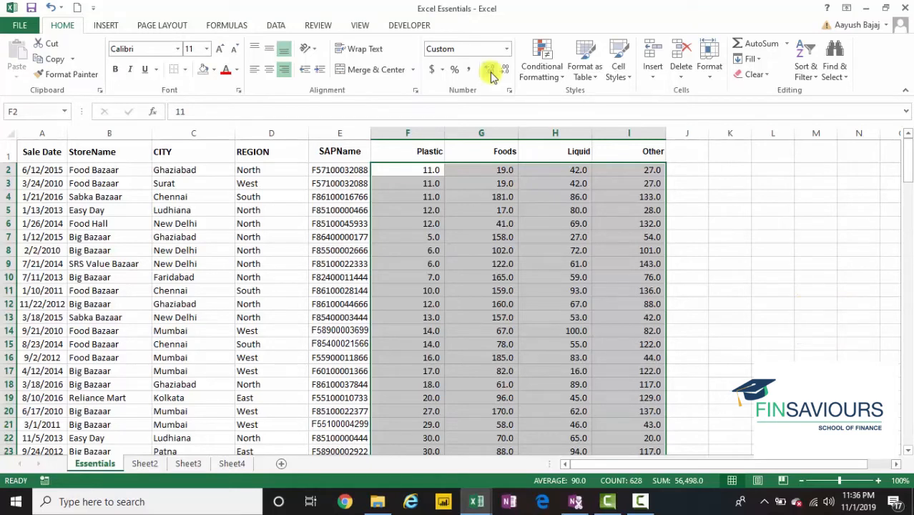
key("alt")
key("h")
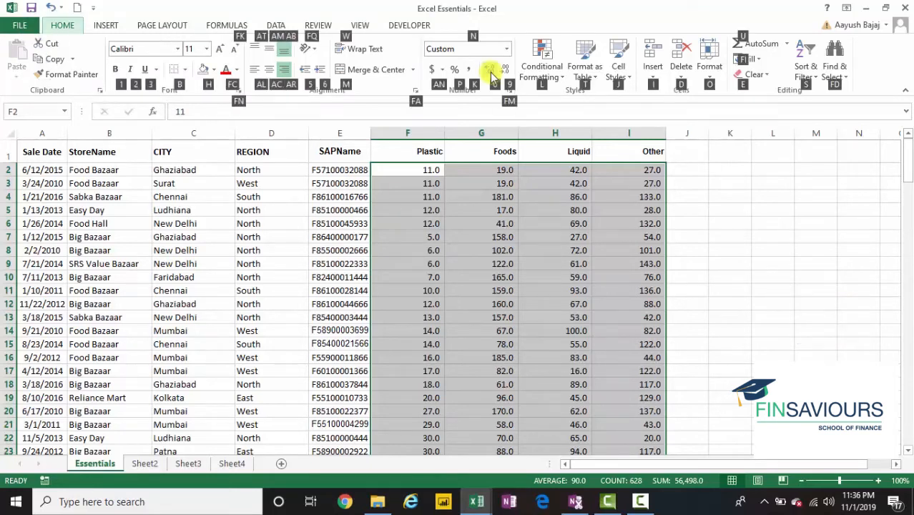
key("9")
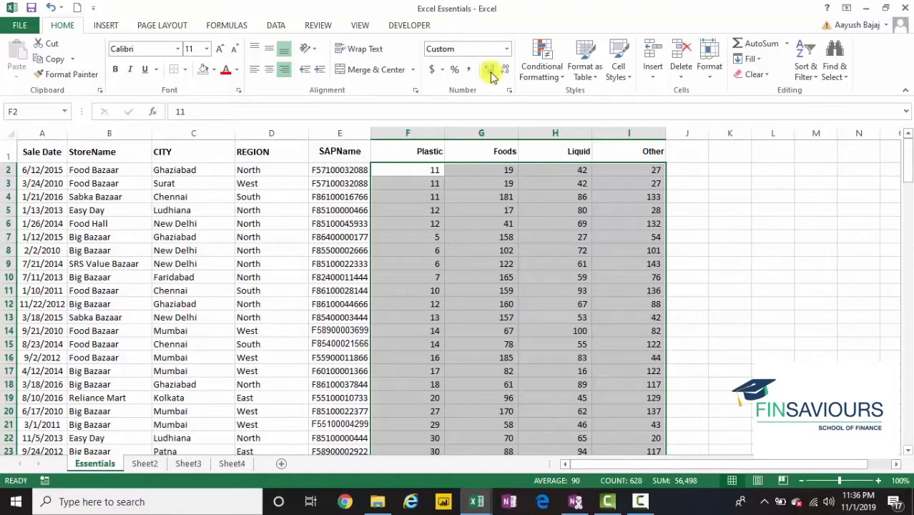
Step: Increase the decimals of the Plastic, Foods, Liquid and Other values three times, up to three decimal places
key("alt")
key("h")
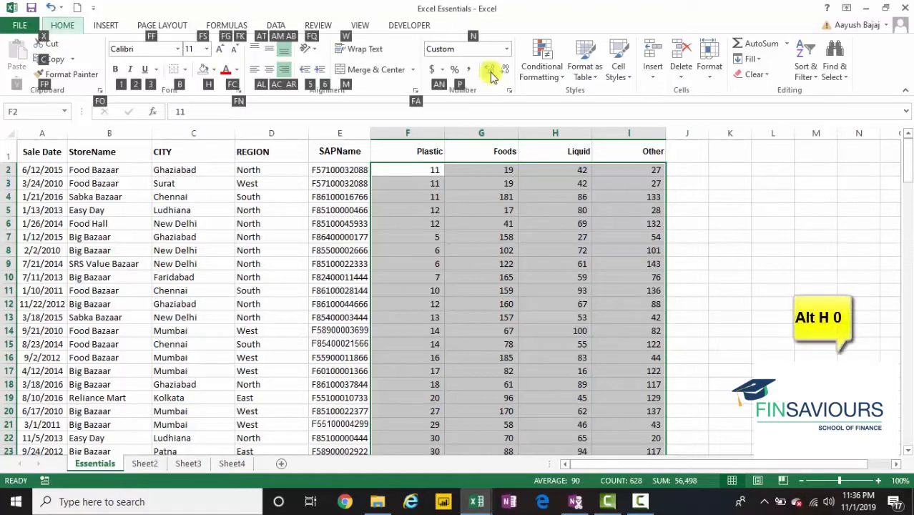
key("0")
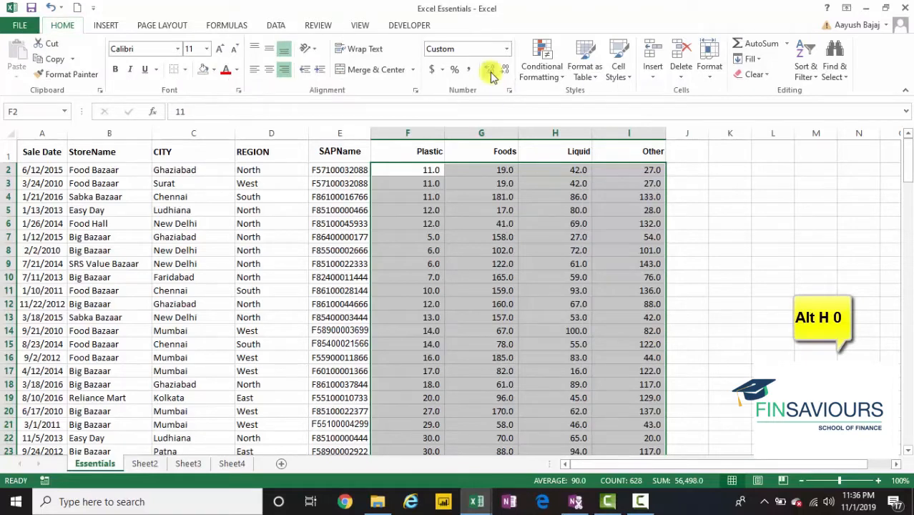
key("alt")
key("h")
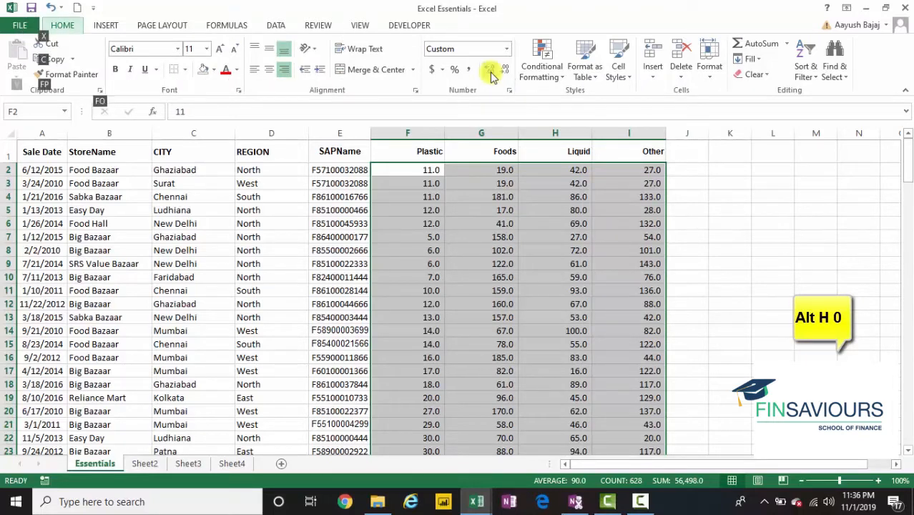
key("0")
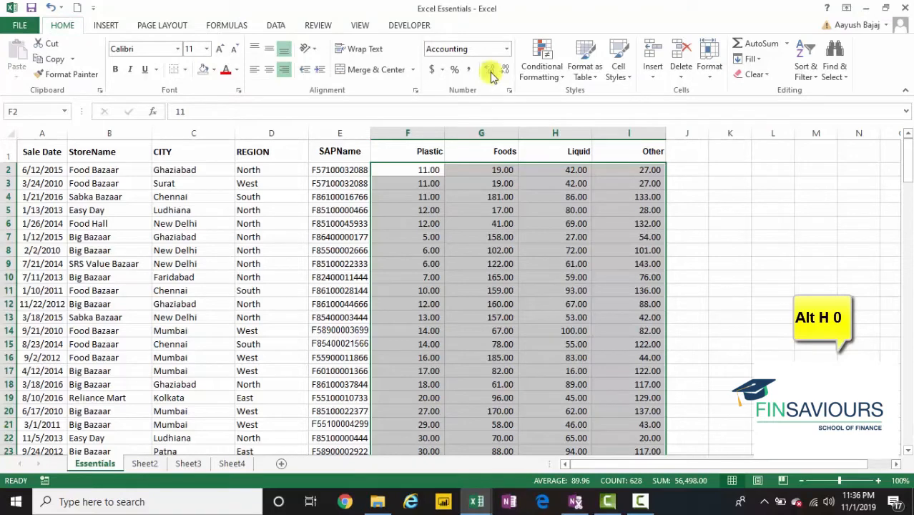
key("alt")
key("h")
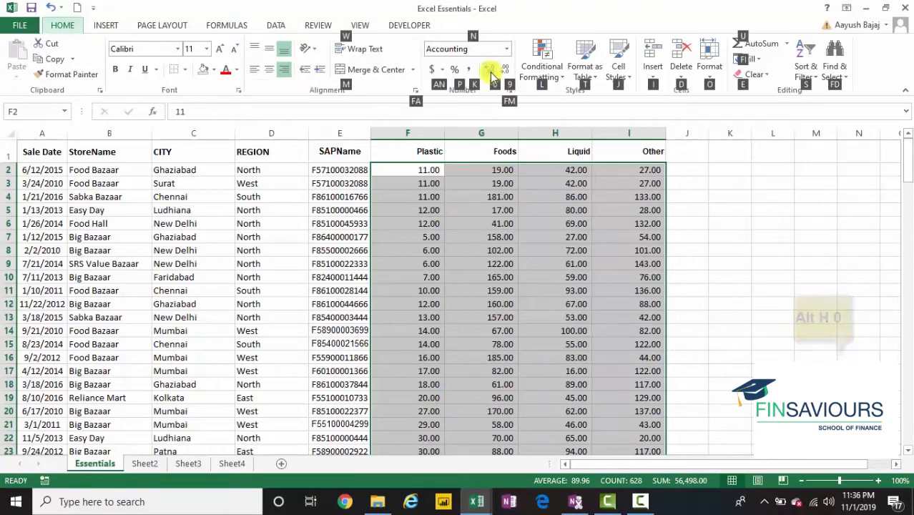
key("0")
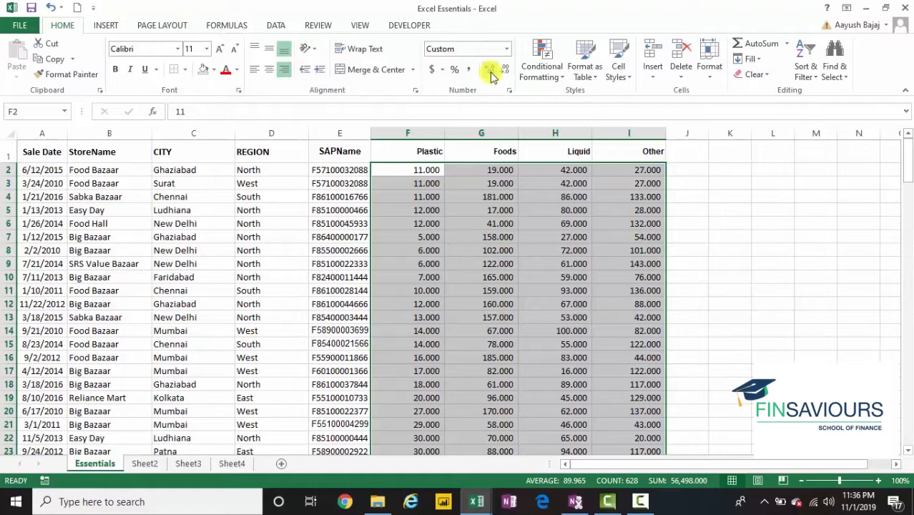
Step: Decrease the decimals of the four selected numeric columns three times, down to whole numbers
key("alt")
key("h")
key("9")
key("alt")
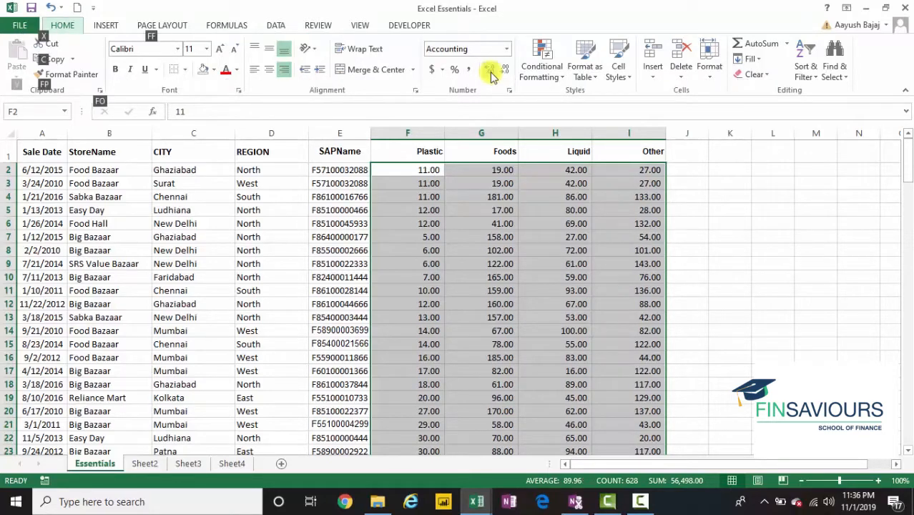
key("h")
key("9")
key("alt")
key("h")
key("9")
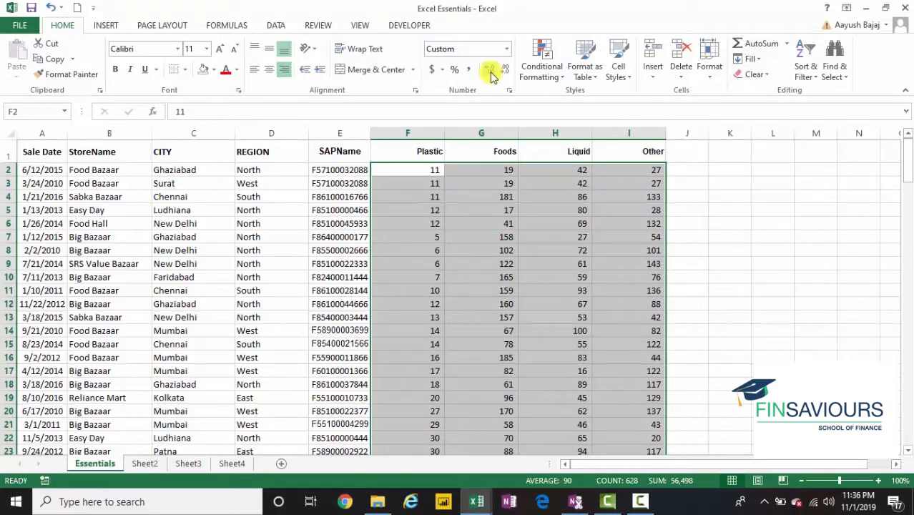
Step: Select the CITY column from its header in C1 down to row 158 and autofit the column width
key("Left")
key("Left")
key("Left")
key("Left")
key("Left")
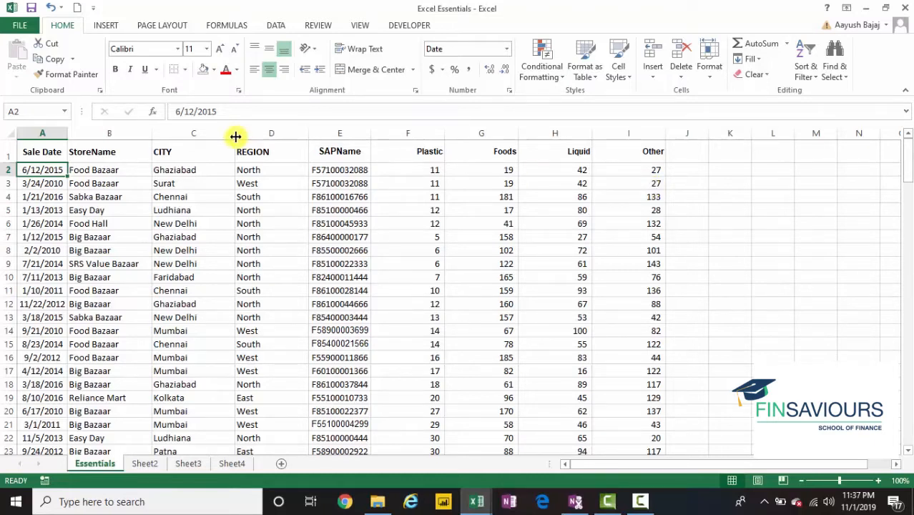
key("Right")
key("Right")
key("Up")
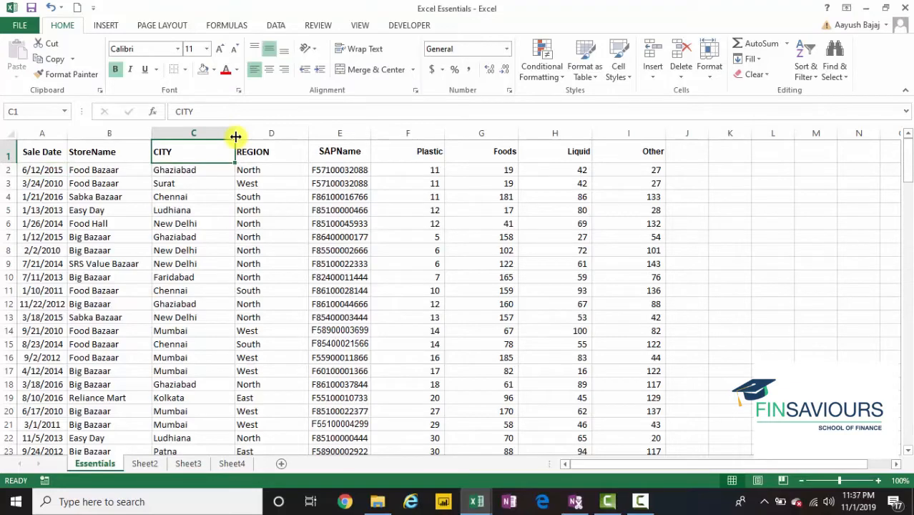
key("ctrl+shift+Down")
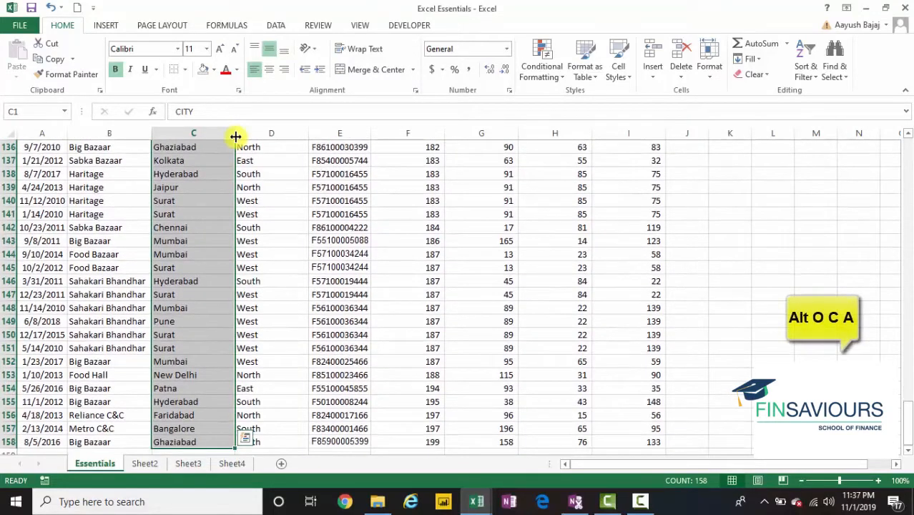
key("alt")
key("o")
key("c")
key("a")
Step: Select the REGION column from its header down to row 158 and autofit its width
key("Right")
key("ctrl+shift+Down")
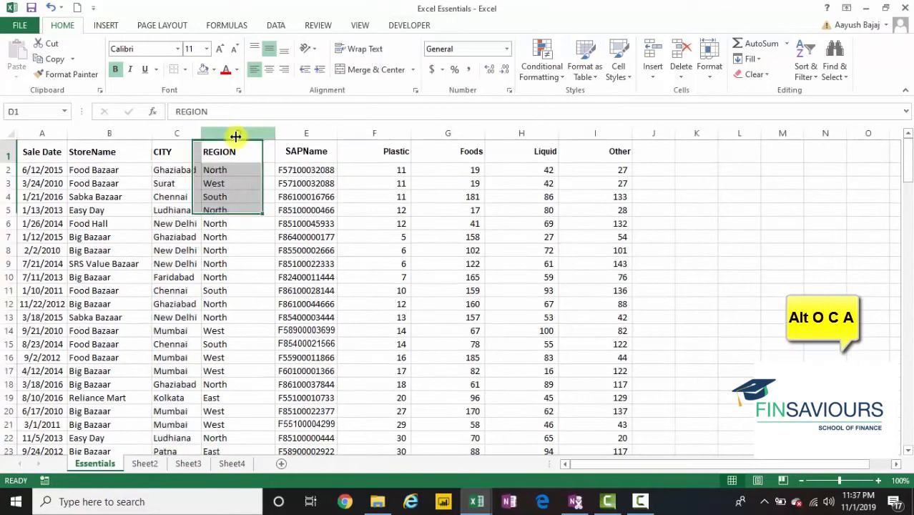
key("alt")
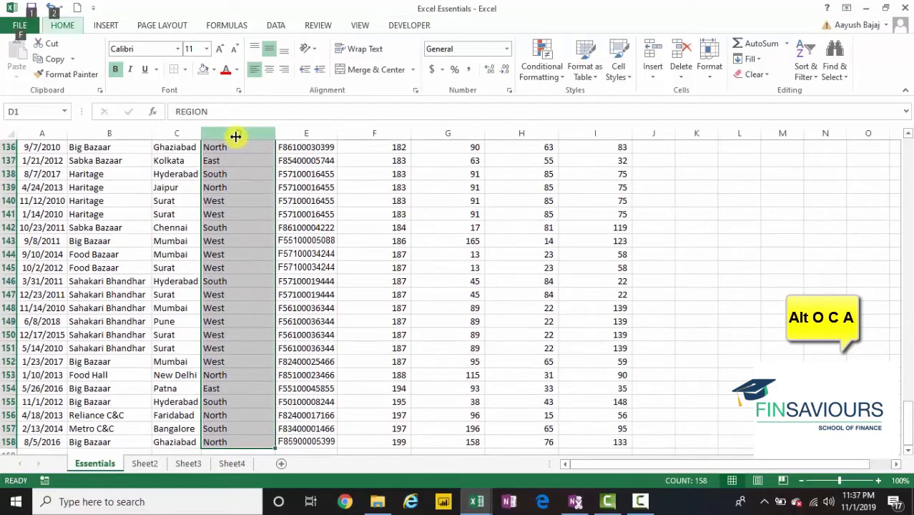
key("o")
key("c")
key("a")
Step: Select the Plastic through Other columns from their headers down to row 158 and autofit their widths
key("Right")
key("Right")
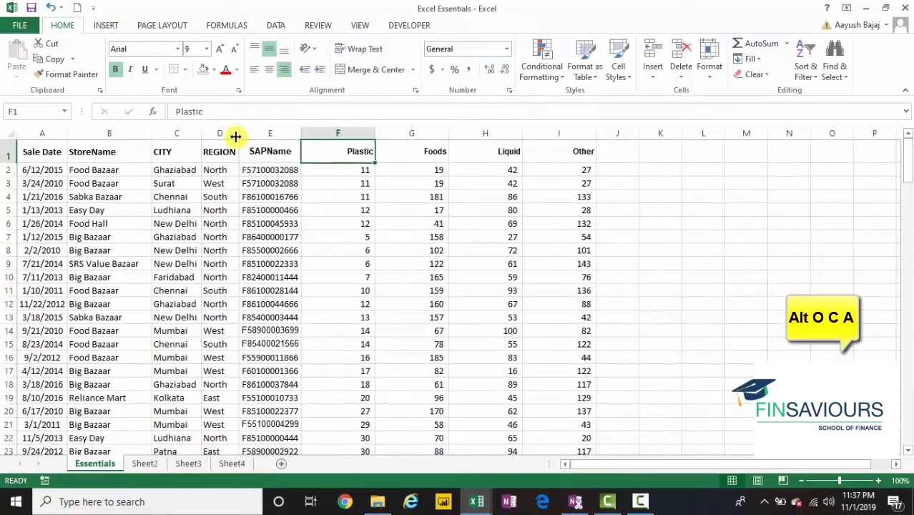
key("shift+Right")
key("shift+Right")
key("shift+Right")
key("ctrl+shift+Down")
key("alt")
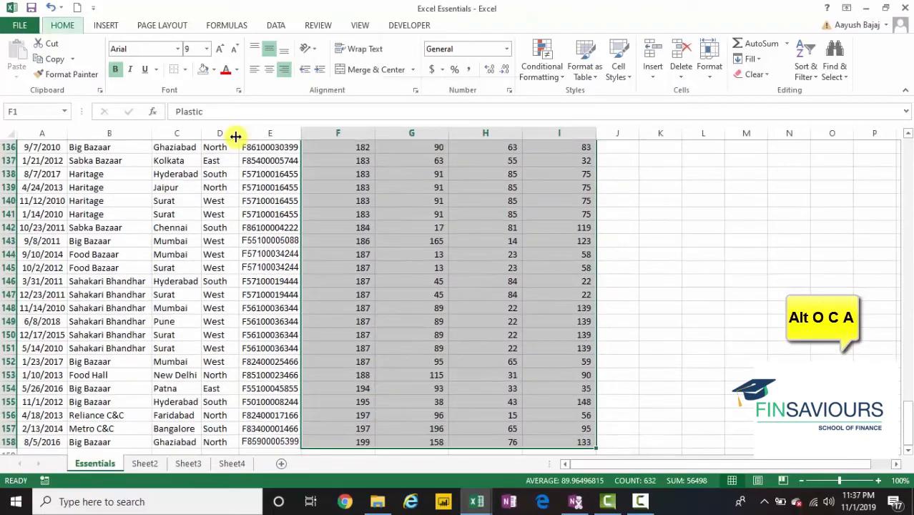
key("o")
key("c")
key("a")
Step: Select the StoreName column from its header down to row 158, autofit its width and return to cell A1
key("Left")
key("Left")
key("Left")
key("Left")
key("Left")
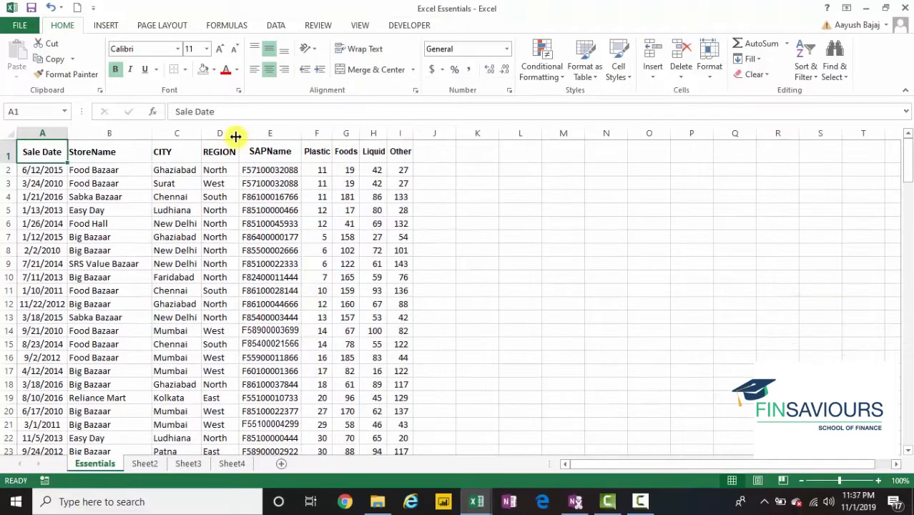
key("Right")
key("ctrl+shift+Down")
key("alt")
key("o")
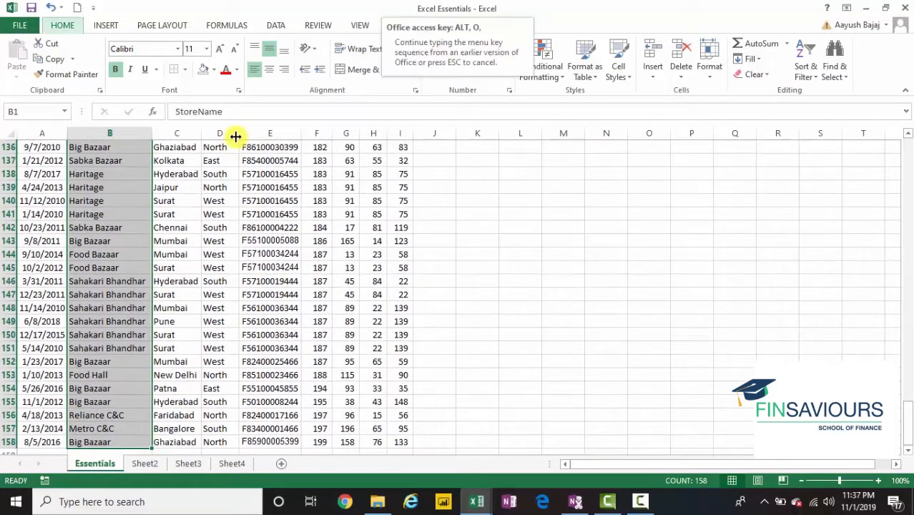
key("c")
key("a")
key("Left")
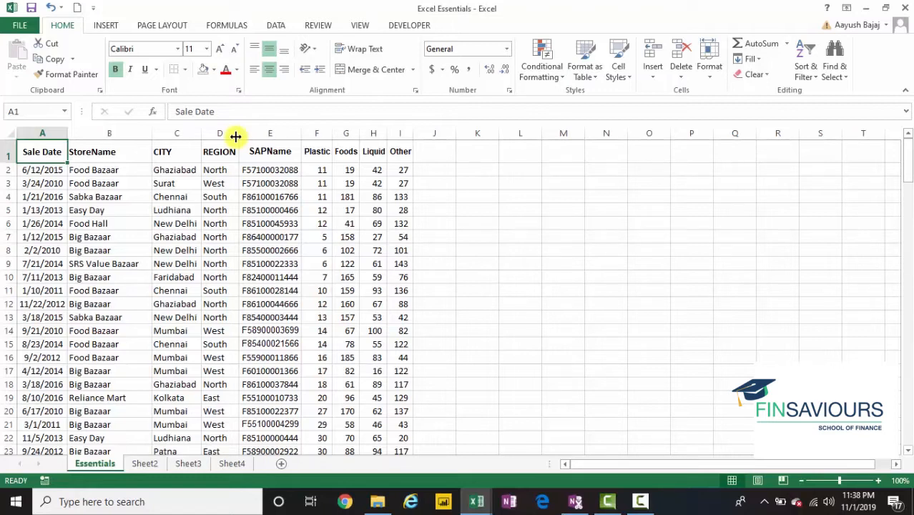
Step: Select the whole sales data table from cell A1, then extend the selection to the entire sheet
key("ctrl+a")
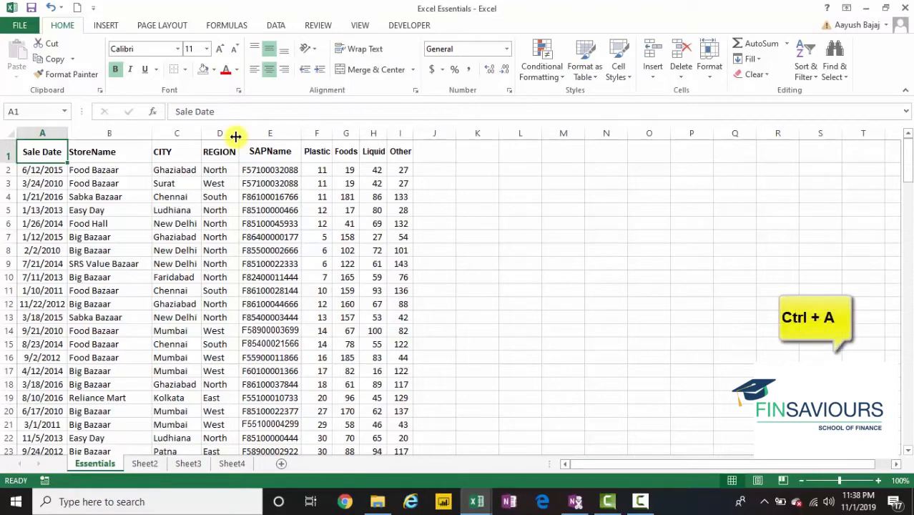
scroll(235, 136, "down", 4)
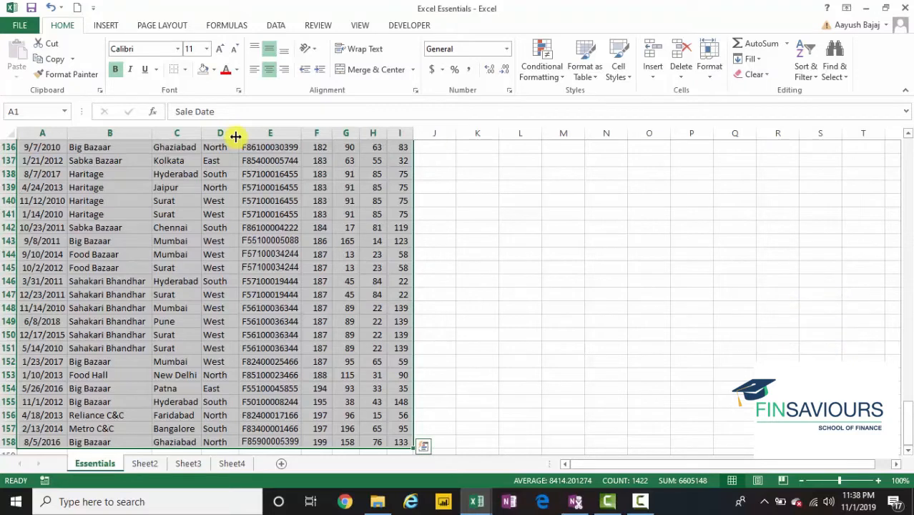
key("ctrl+a")
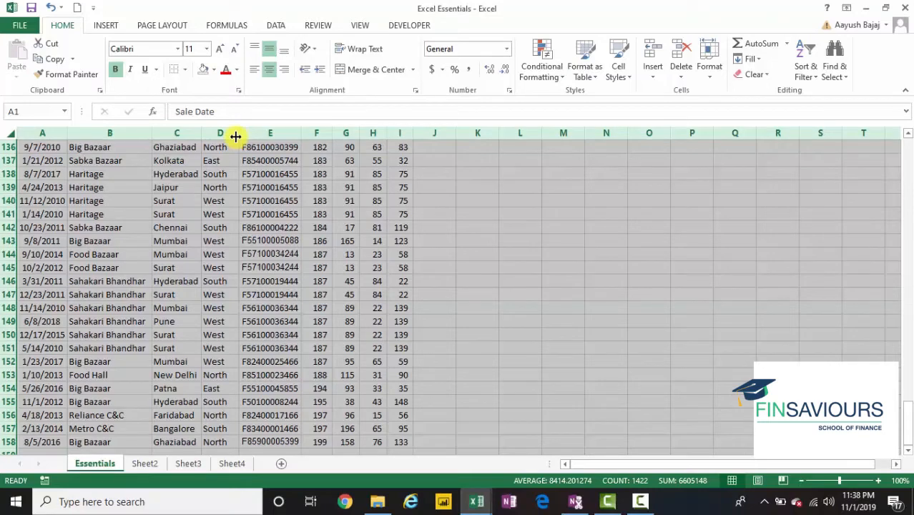
Step: Move to cell A4 inside the data and select the whole sales data table from there
key("Right")
key("Right")
key("Right")
key("Right")
key("Right")
key("Right")
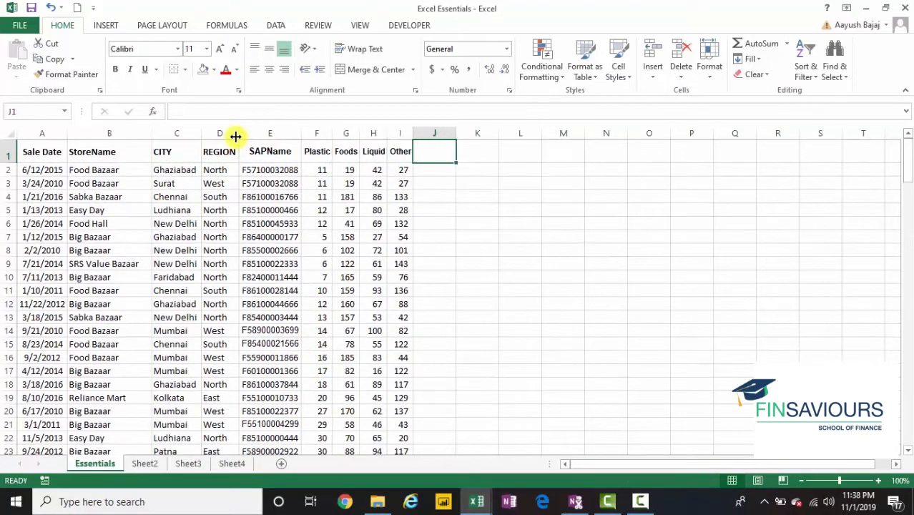
key("Left")
key("Left")
key("Left")
key("Left")
key("Left")
key("Left")
key("Left")
key("Left")
key("Left")
key("Down")
key("Down")
key("Down")
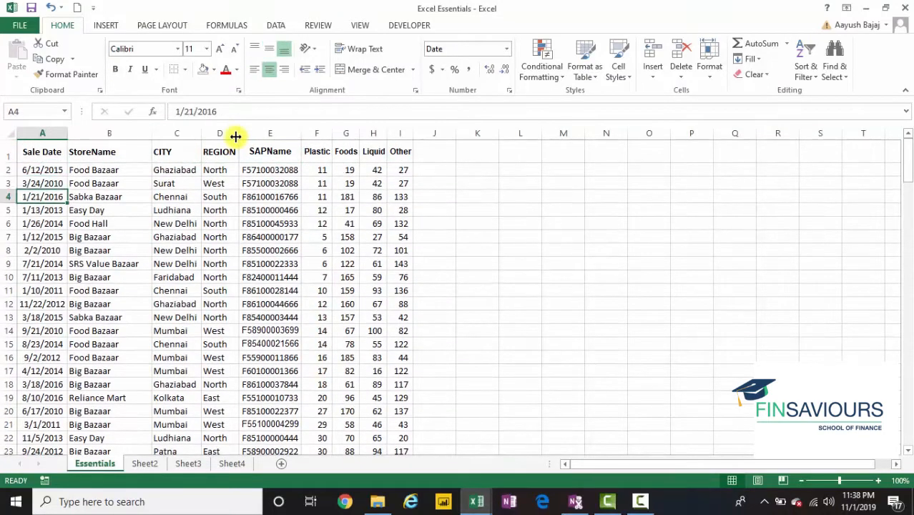
key("ctrl+a")
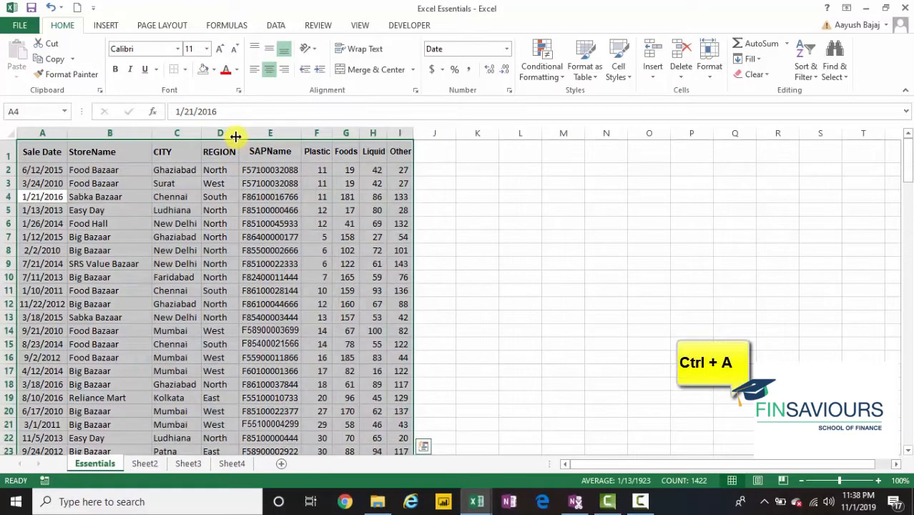
Step: Move to the empty cell O4 outside the data and select the entire sheet from there
key("Right")
key("Right")
key("Right")
key("Right")
key("Right")
key("Right")
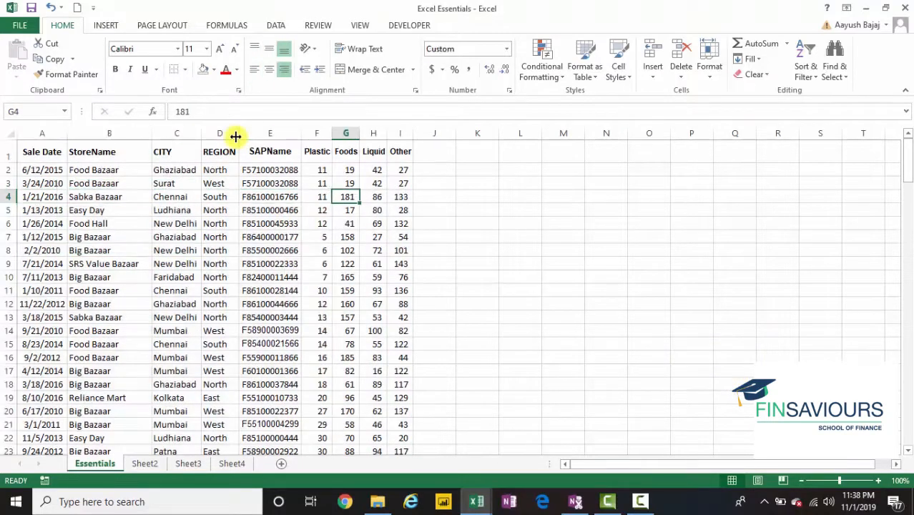
key("Right")
key("Right")
key("Right")
key("Right")
key("Right")
key("Right")
key("Right")
key("Right")
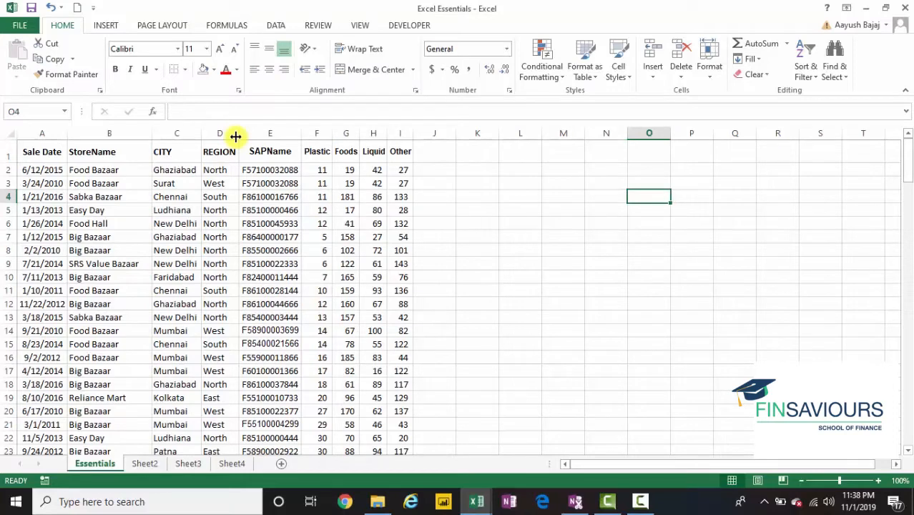
key("ctrl+a")
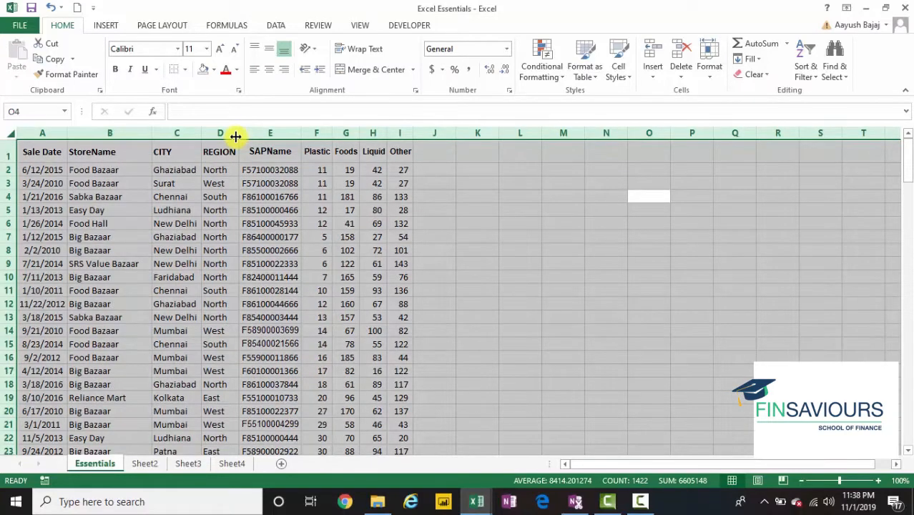
Step: Select the sales data table from cell D4, apply All Borders to it and move off the table
key("Left")
key("Left")
key("Left")
key("Left")
key("Left")
key("Left")
key("Left")
key("Left")
key("Left")
key("Left")
key("Left")
key("Left")
key("Left")
key("Left")
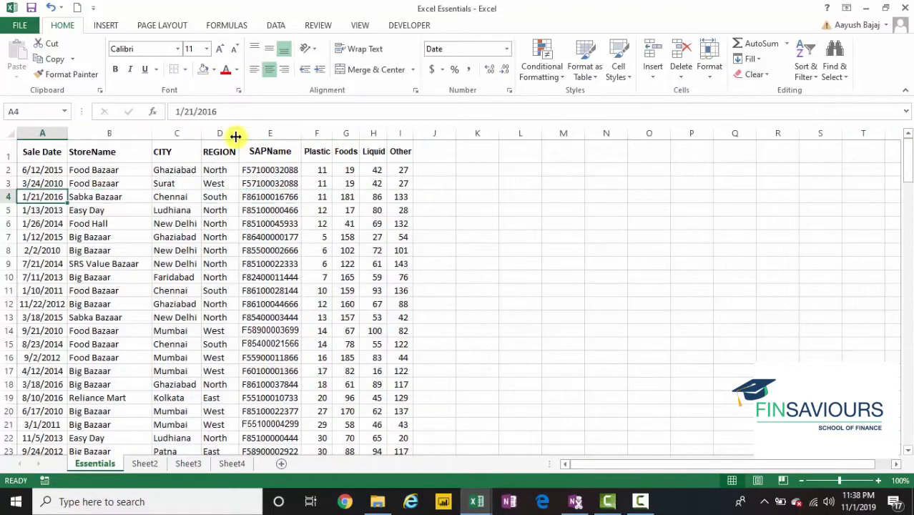
key("Right")
key("Right")
key("Right")
key("ctrl+a")
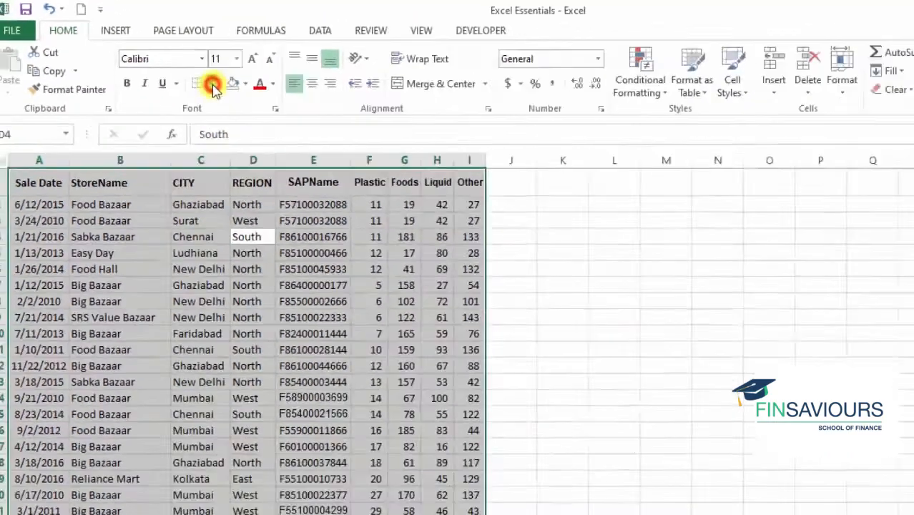
left_click(573, 284)
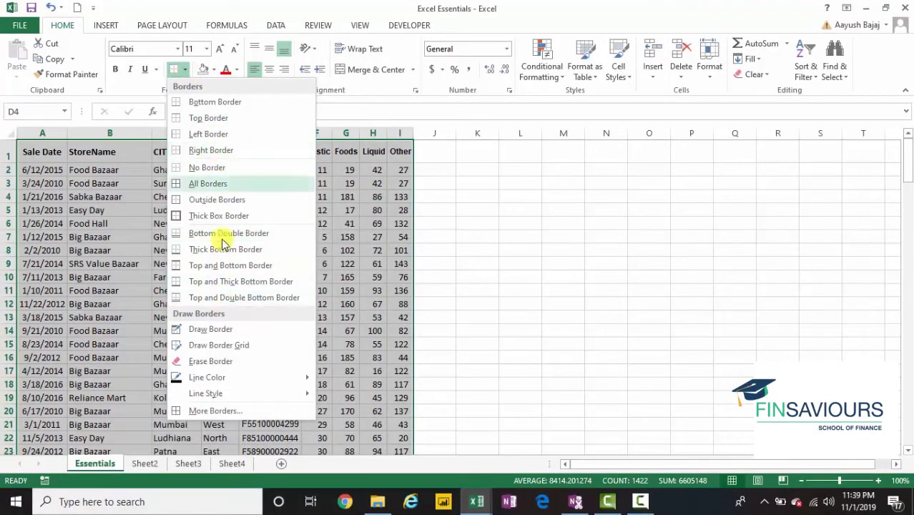
left_click(226, 187)
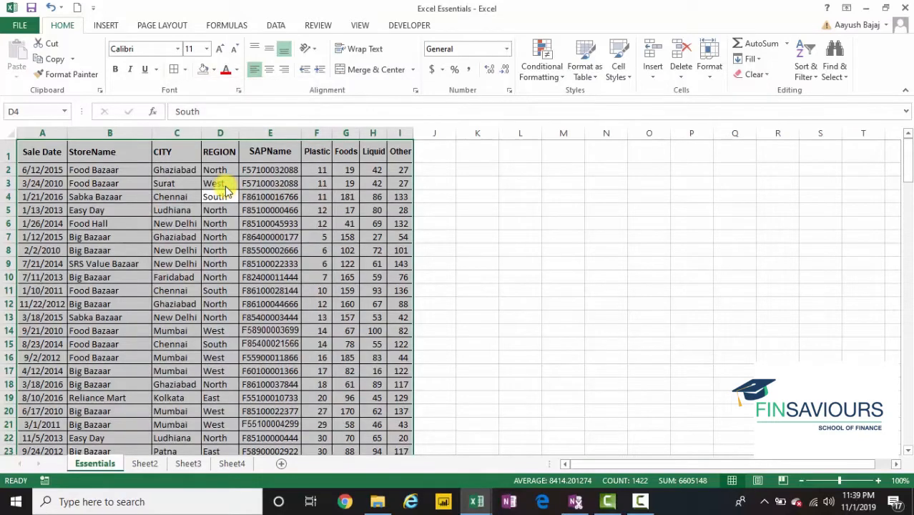
key("Right")
key("Right")
key("Right")
key("Right")
key("Right")
key("Right")
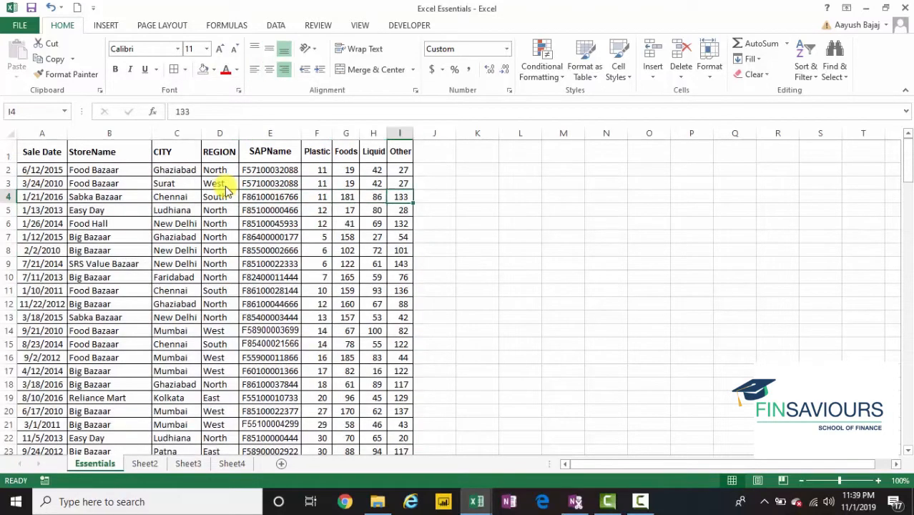
key("Right")
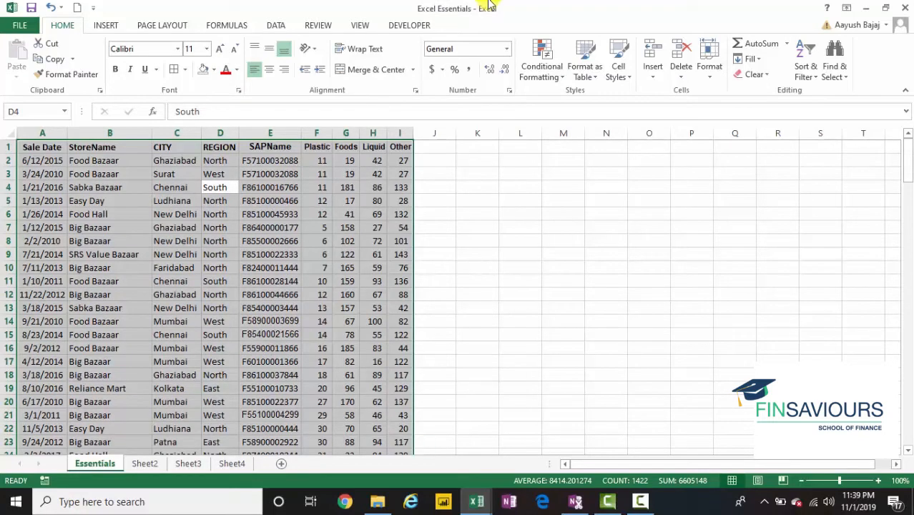
Step: Apply All Borders to the currently selected sales data table
key("alt")
key("h")
key("b")
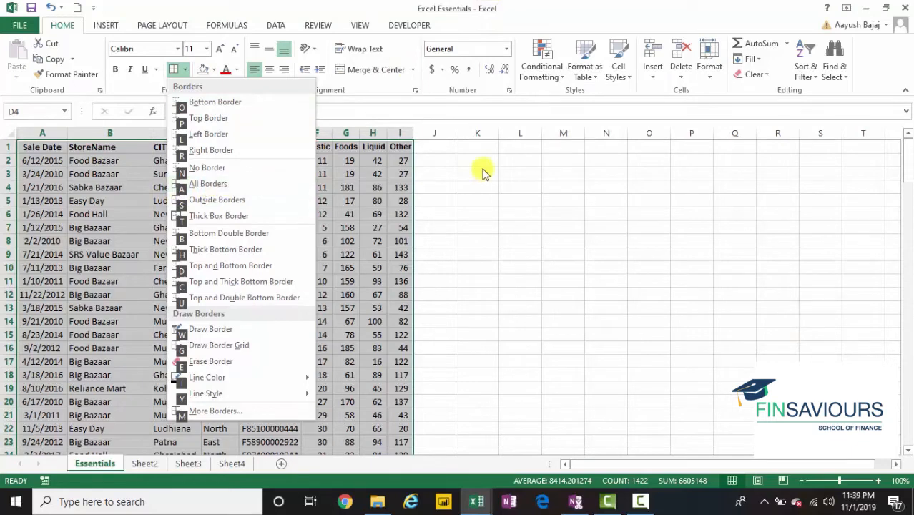
key("a")
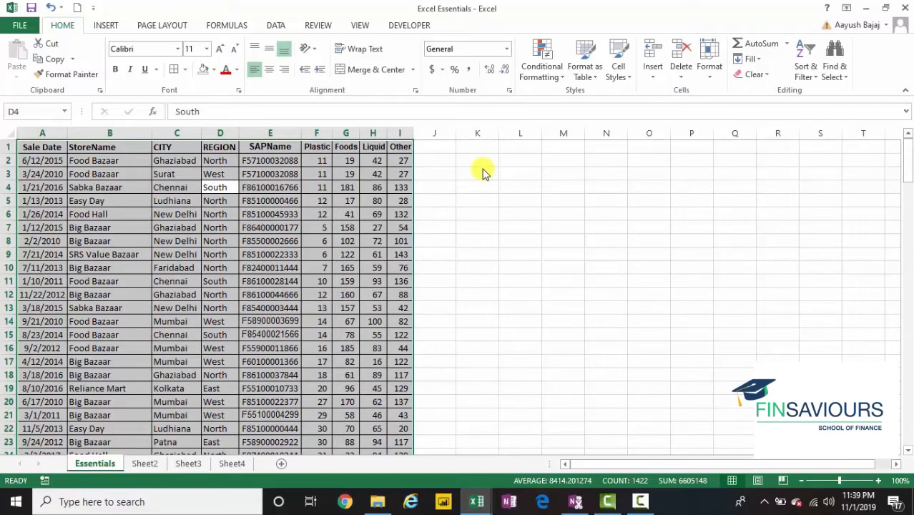
Step: Reapply All Borders to the selected sales data table and move to cell A4
key("alt")
key("h")
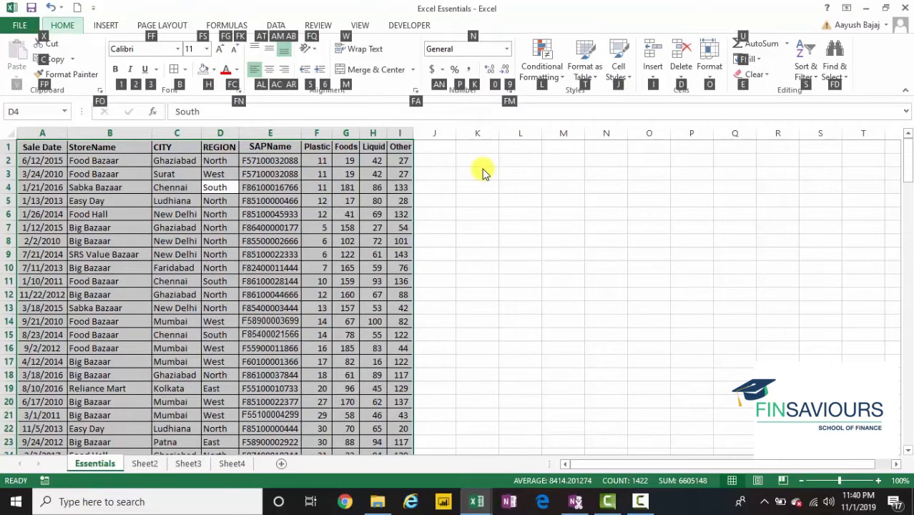
key("b")
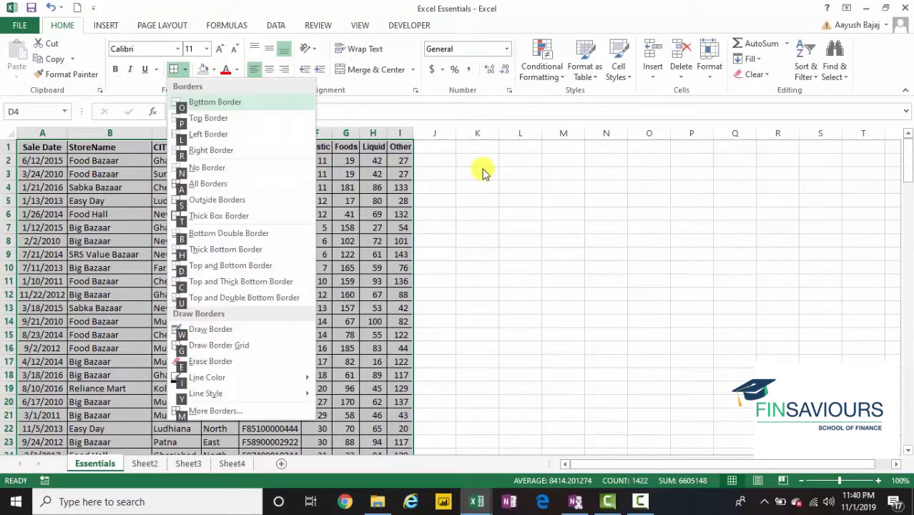
key("a")
key("Left")
key("Left")
key("Left")
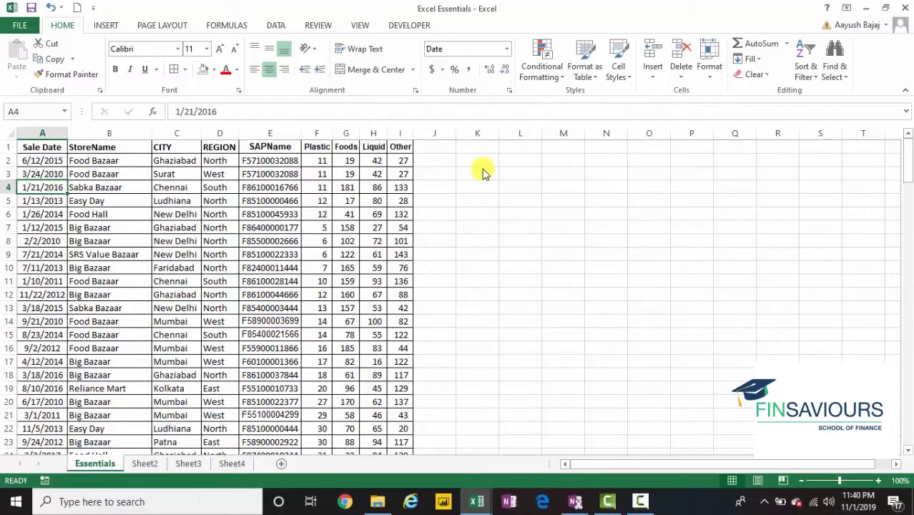
Step: Fill the header row from A1 to I1 with a light grey theme colour and select empty cell J3
key("Up")
key("Up")
key("Up")
key("ctrl+shift+Right")
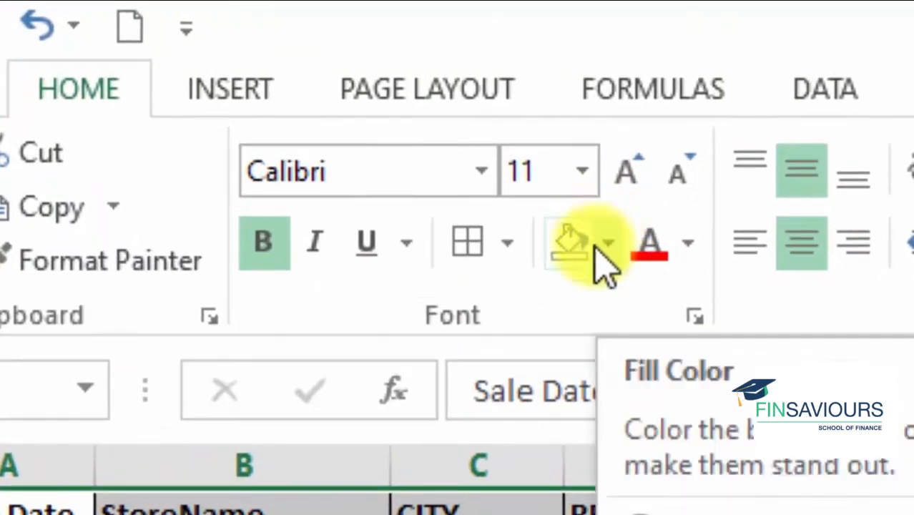
left_click(609, 248)
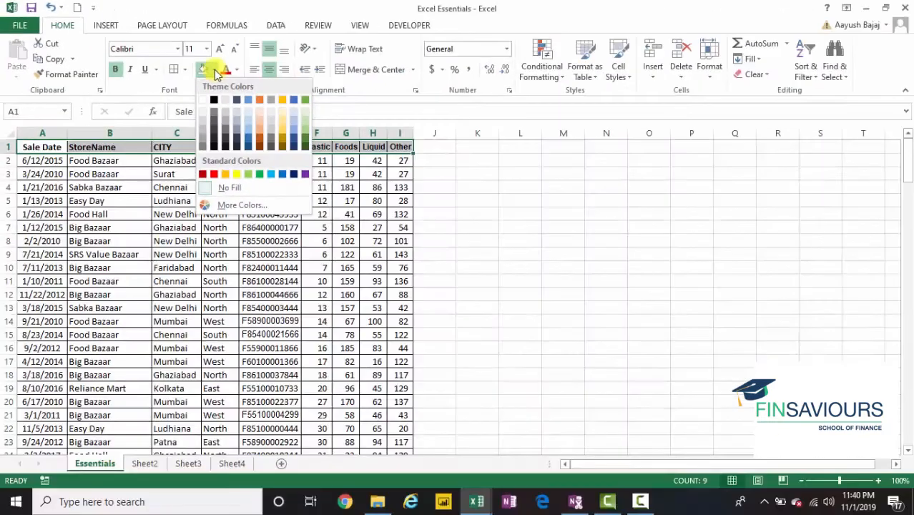
left_click(201, 127)
left_click(431, 170)
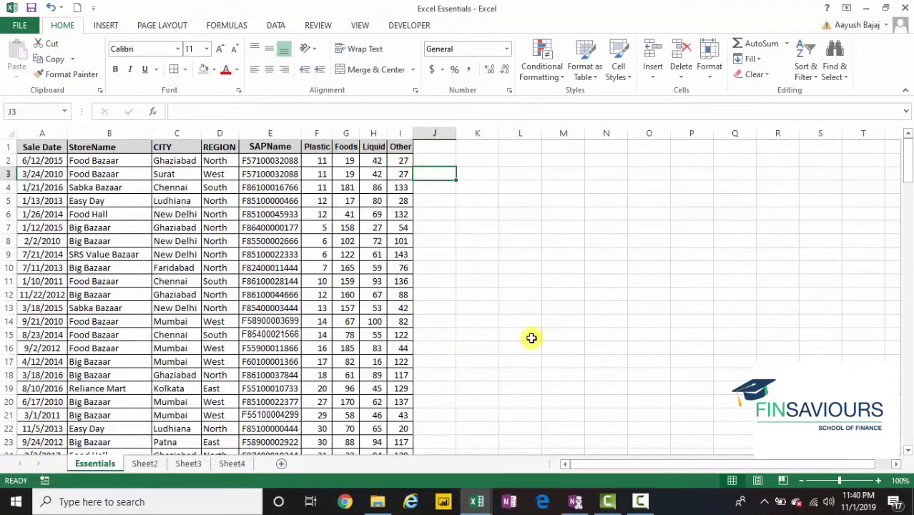
left_click(576, 228)
left_click(596, 226)
left_click(638, 226)
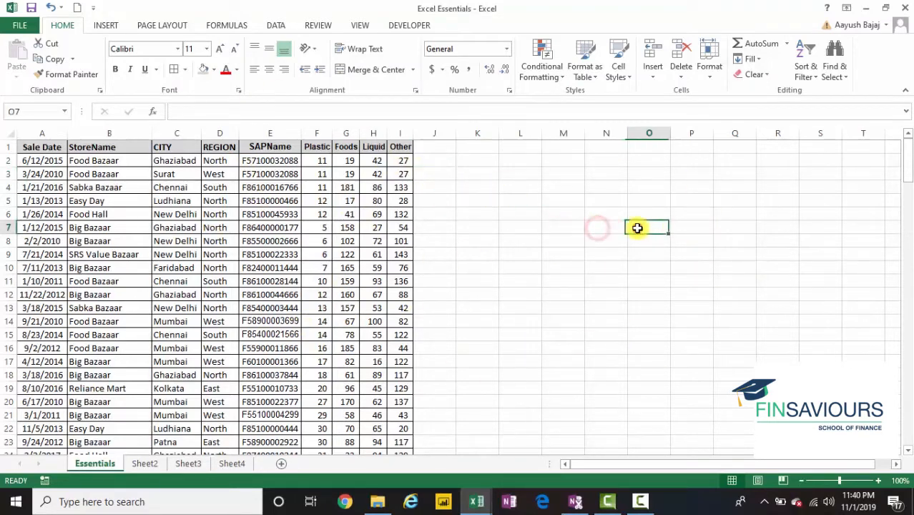
left_click(609, 225)
left_click(575, 227)
left_click(516, 227)
left_click(489, 227)
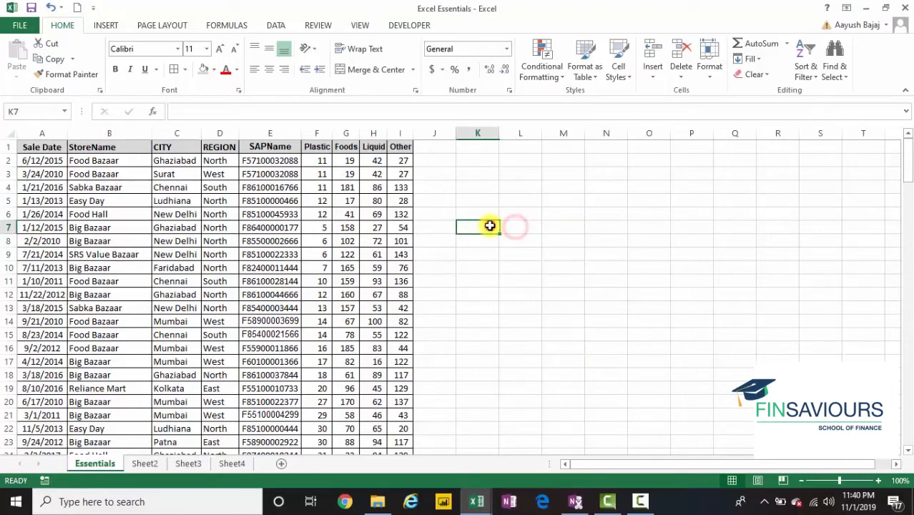
left_click(515, 225)
left_click(551, 227)
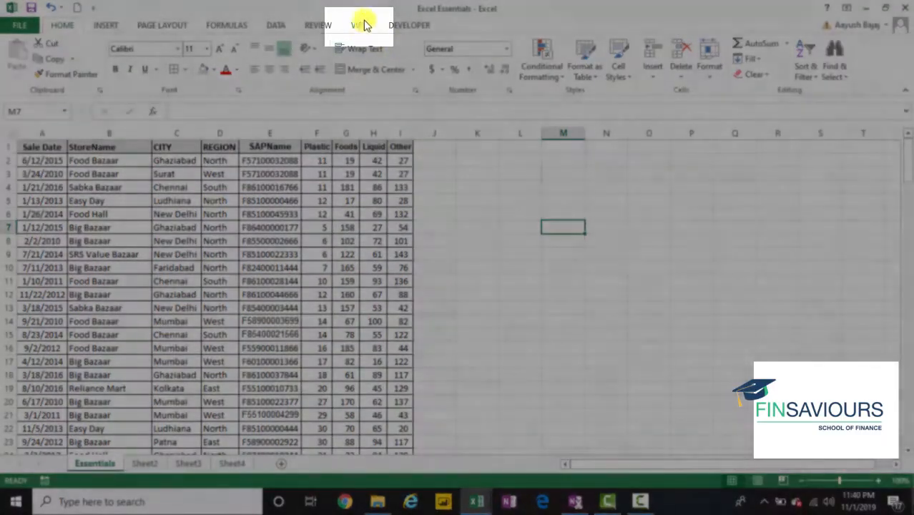
Step: Switch the worksheet gridlines off and on three times, ending with them shown
left_click(362, 25)
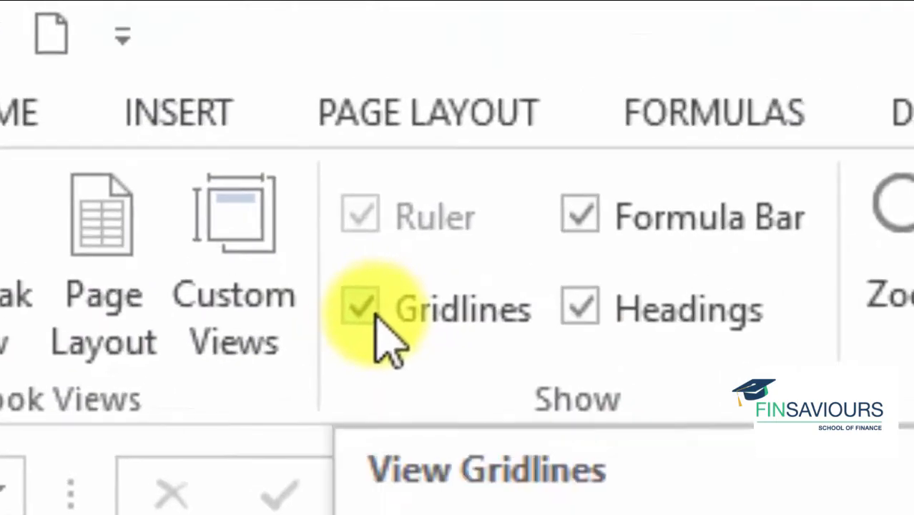
left_click(149, 70)
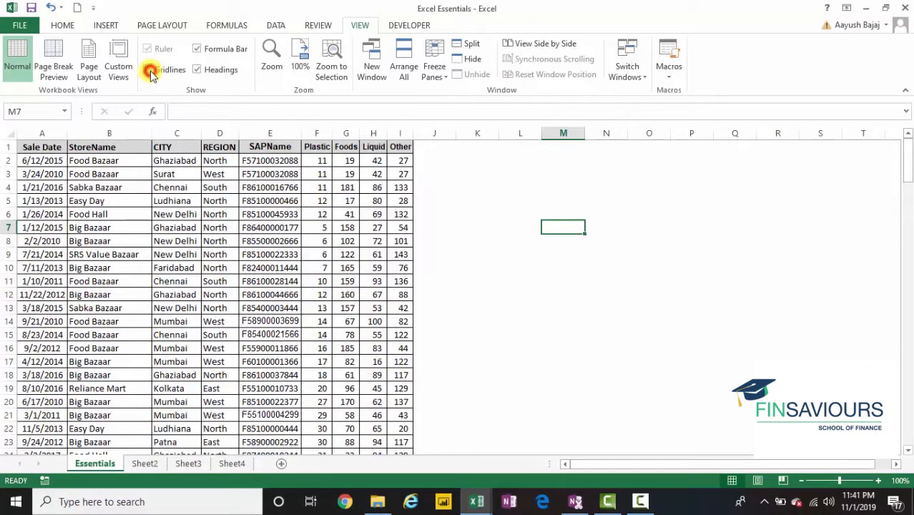
left_click(151, 75)
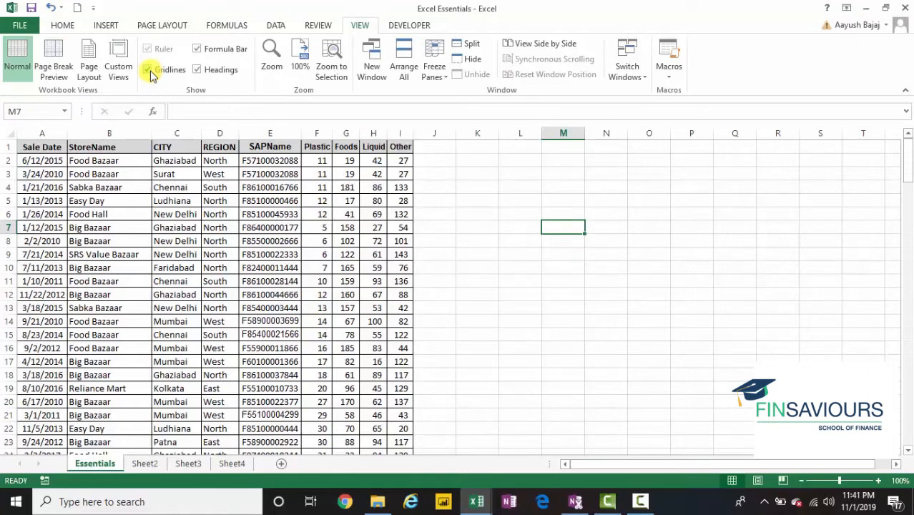
left_click(151, 74)
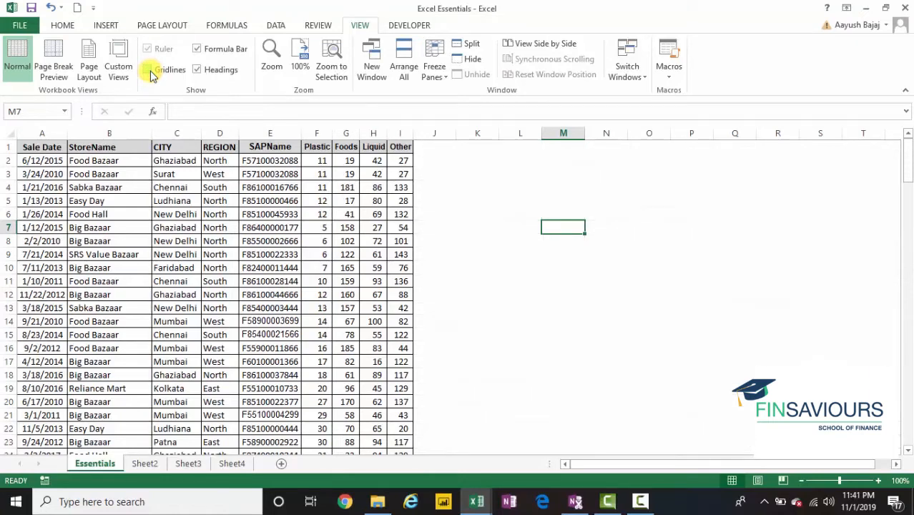
left_click(151, 74)
left_click(151, 74)
left_click(151, 75)
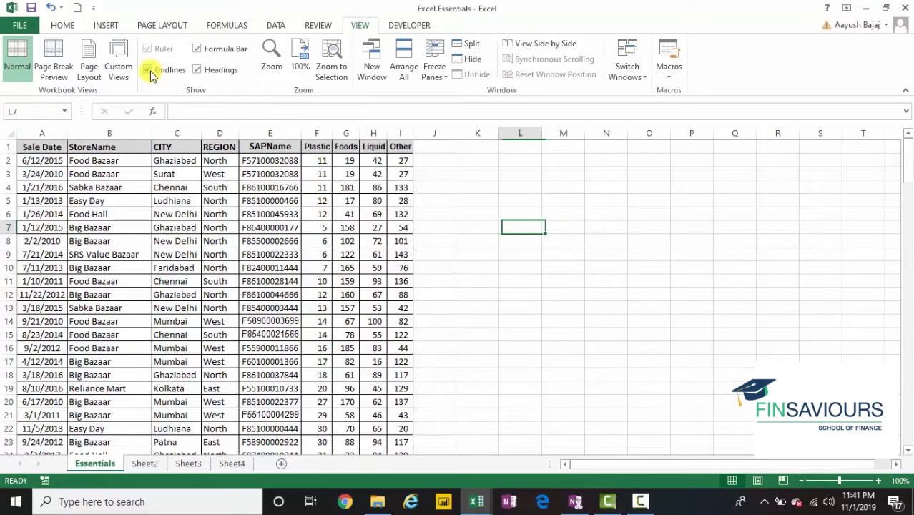
Step: Move to empty cell L6, hide the worksheet gridlines from there and show them again
key("Up")
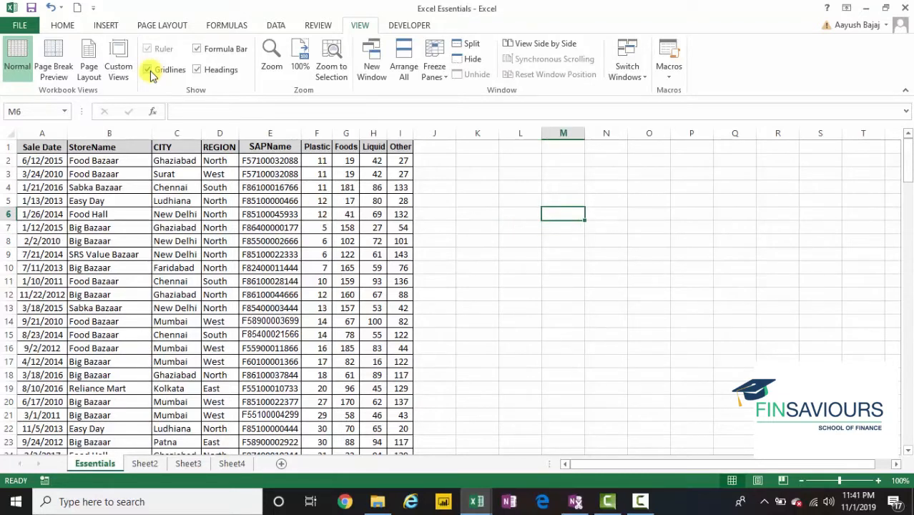
key("Left")
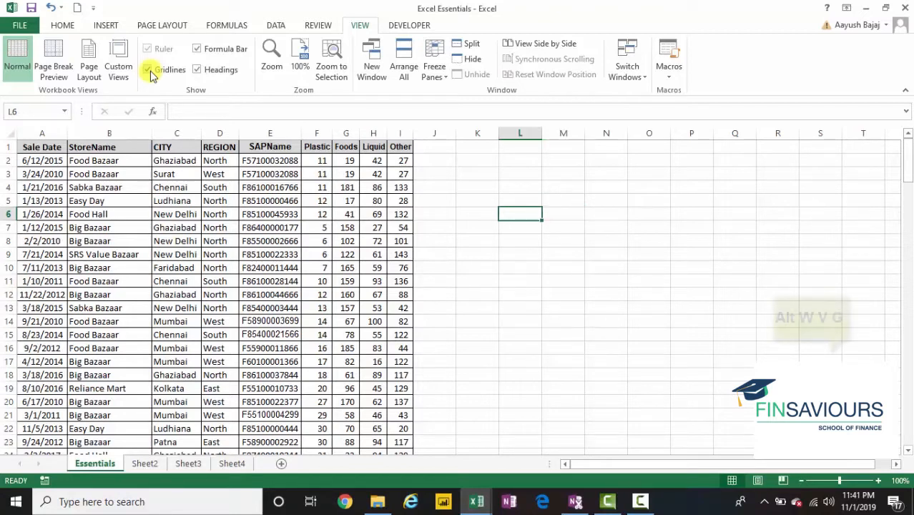
key("alt")
key("w")
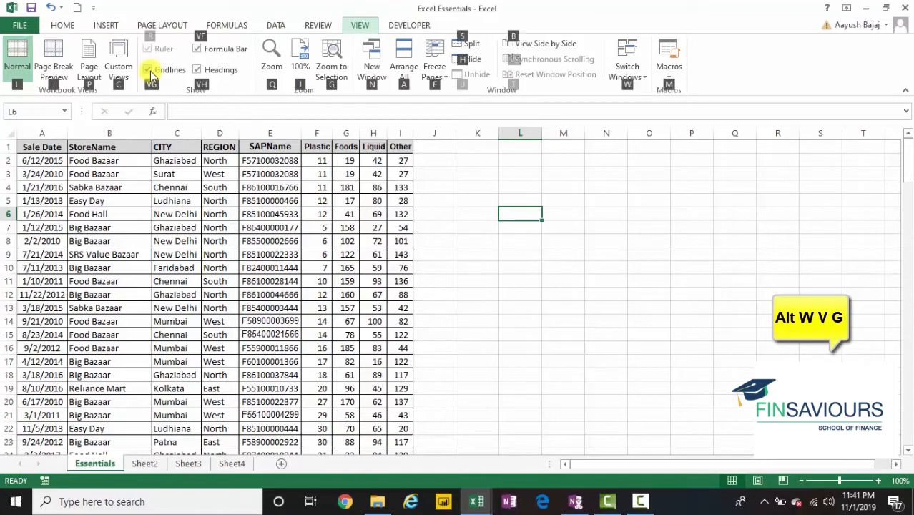
key("v")
key("g")
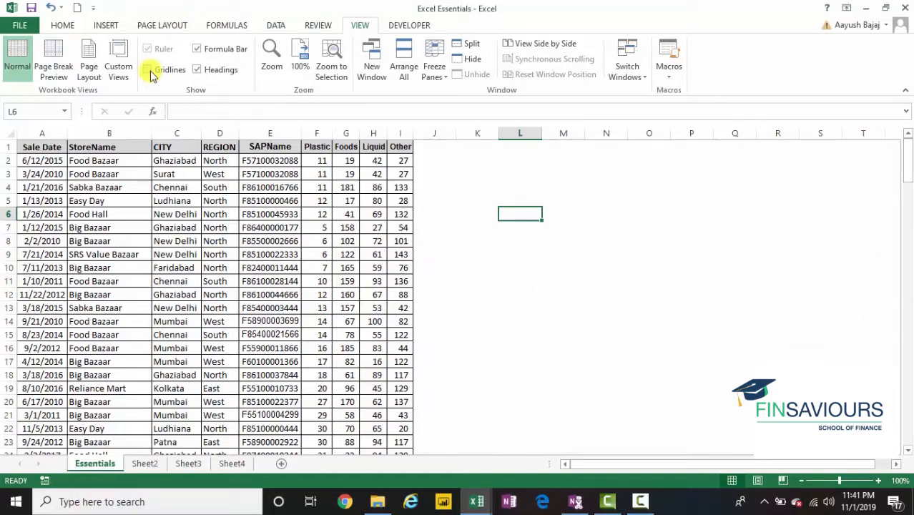
key("alt")
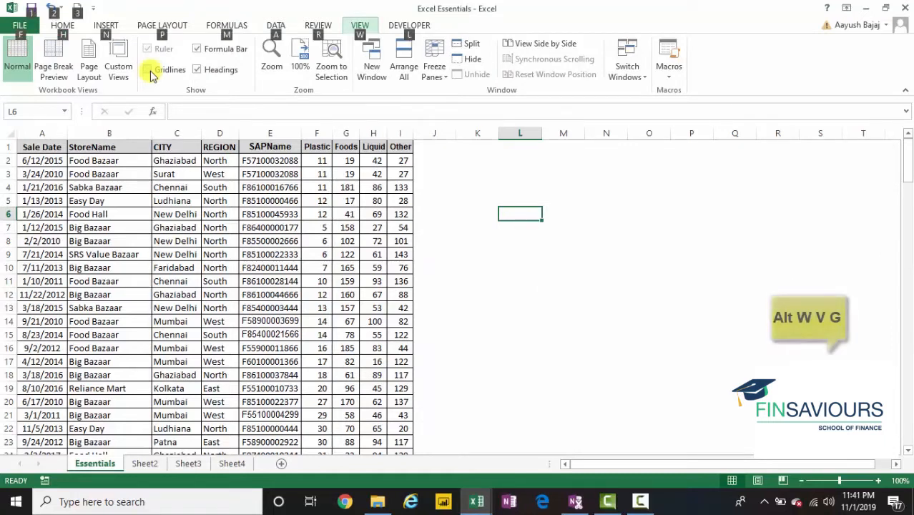
key("w")
key("v")
key("g")
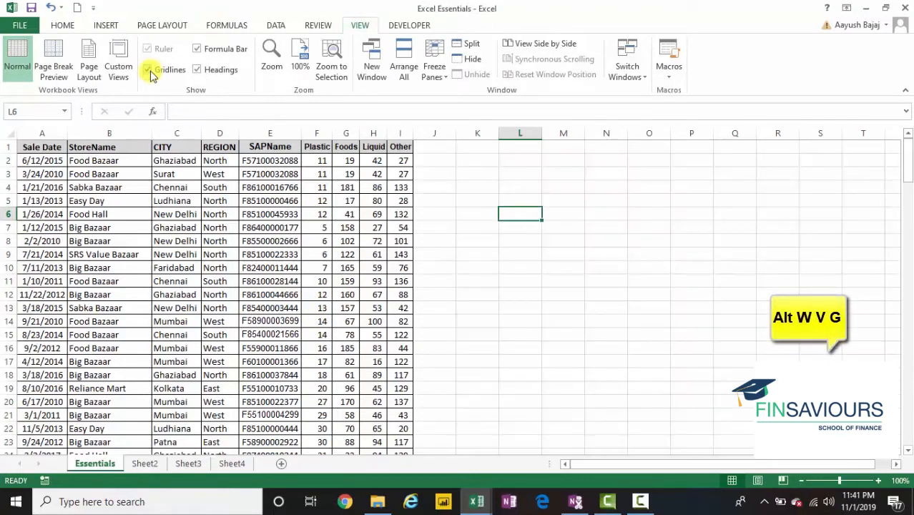
Step: Hide the gridlines of the Essentials sheet once more and turn them back on
key("alt")
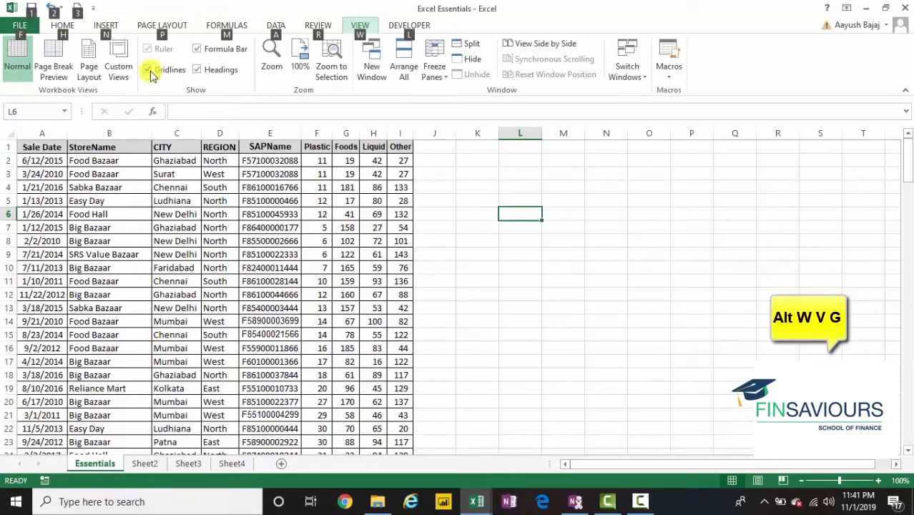
key("w")
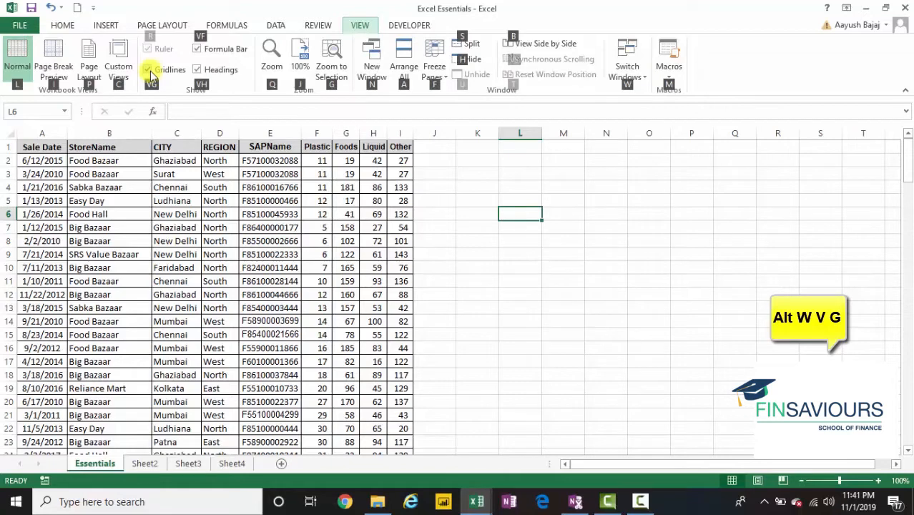
key("v")
key("g")
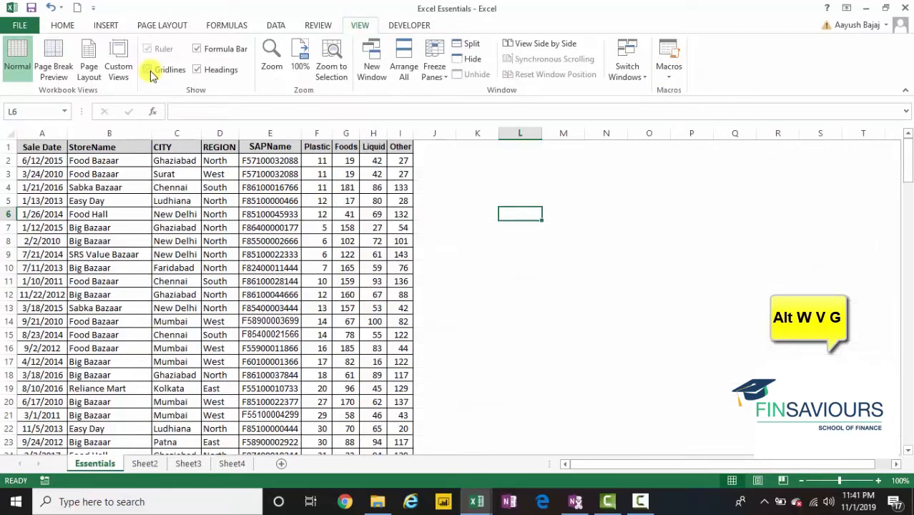
key("alt")
key("w")
key("v")
key("g")
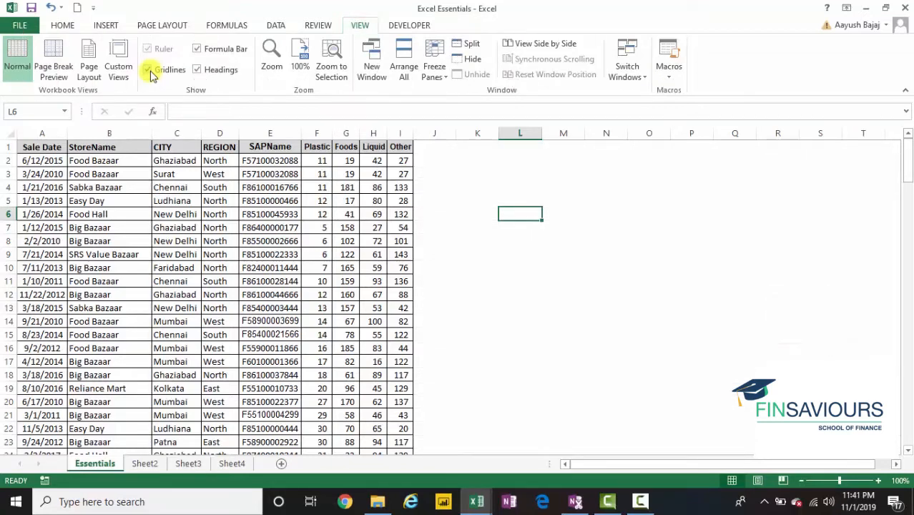